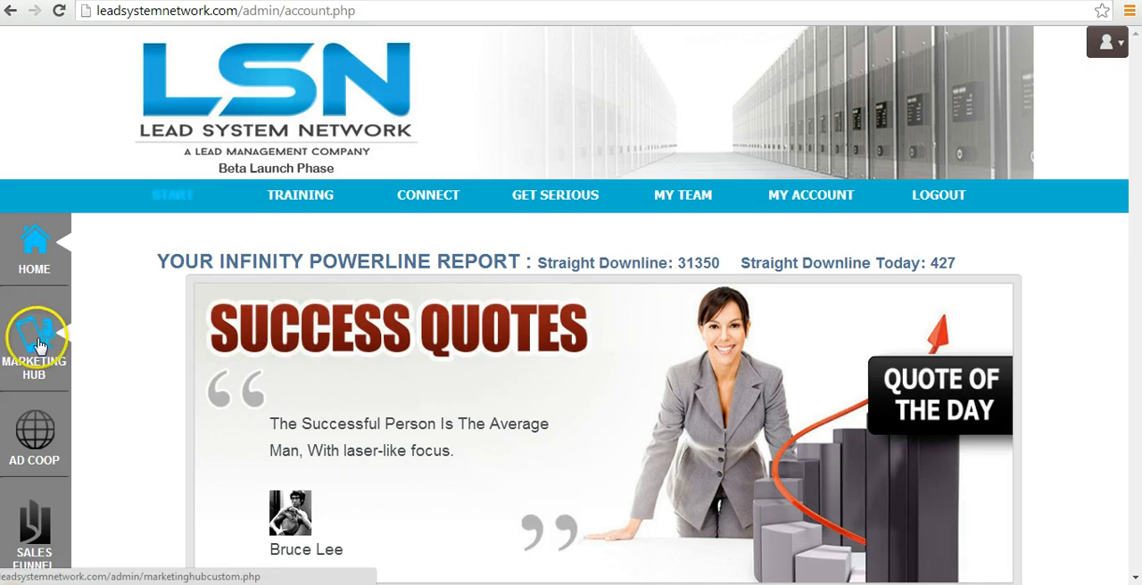
Open the Email Auto Responder tool from the Respond Tools of the Marketing Hub.
click(37, 343)
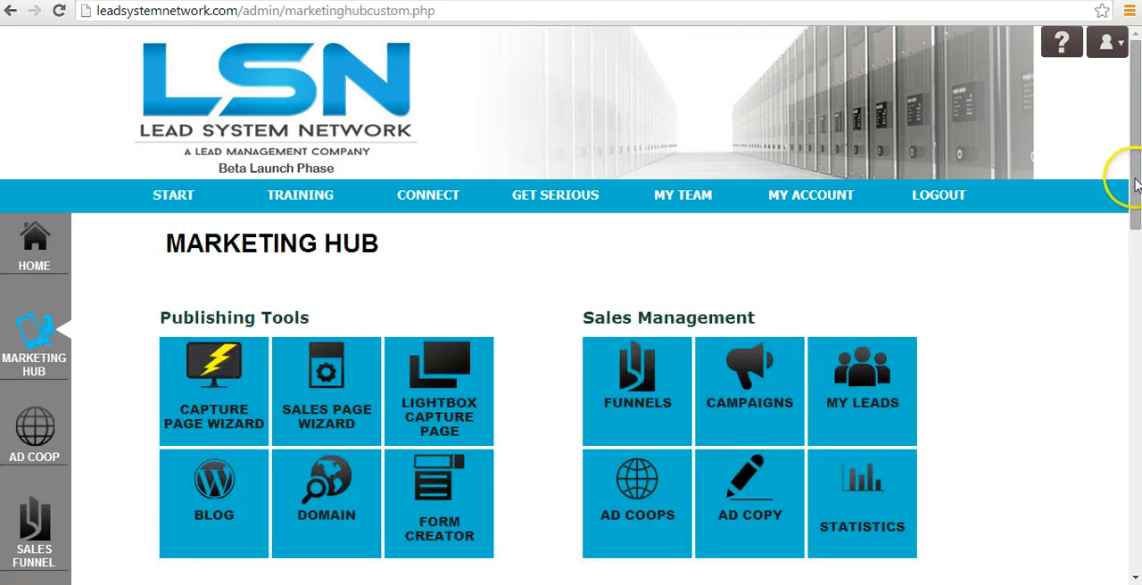
drag(1136, 178, 1131, 291)
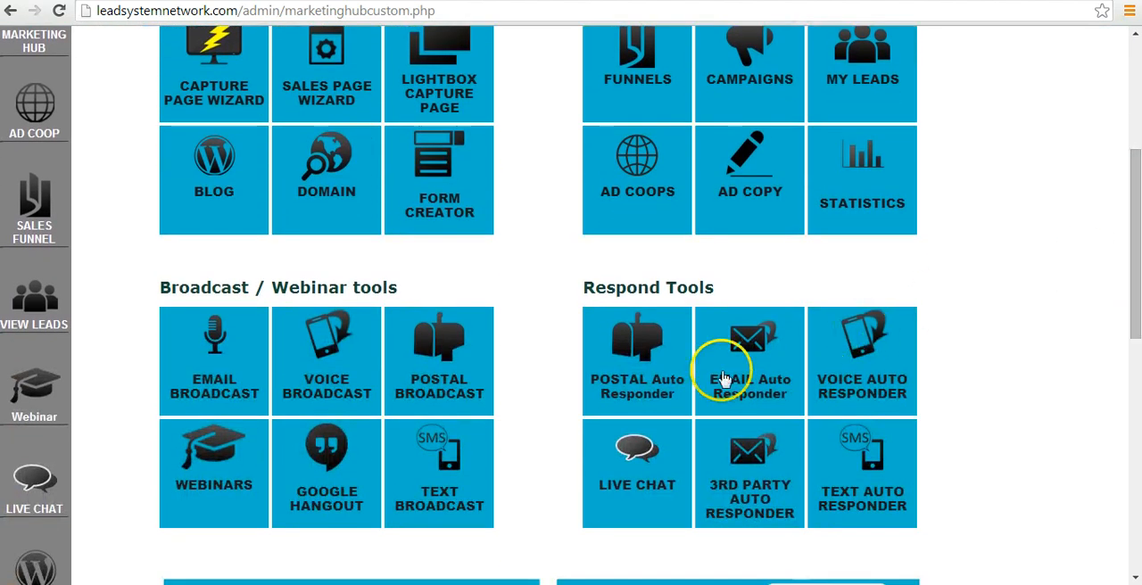
click(758, 358)
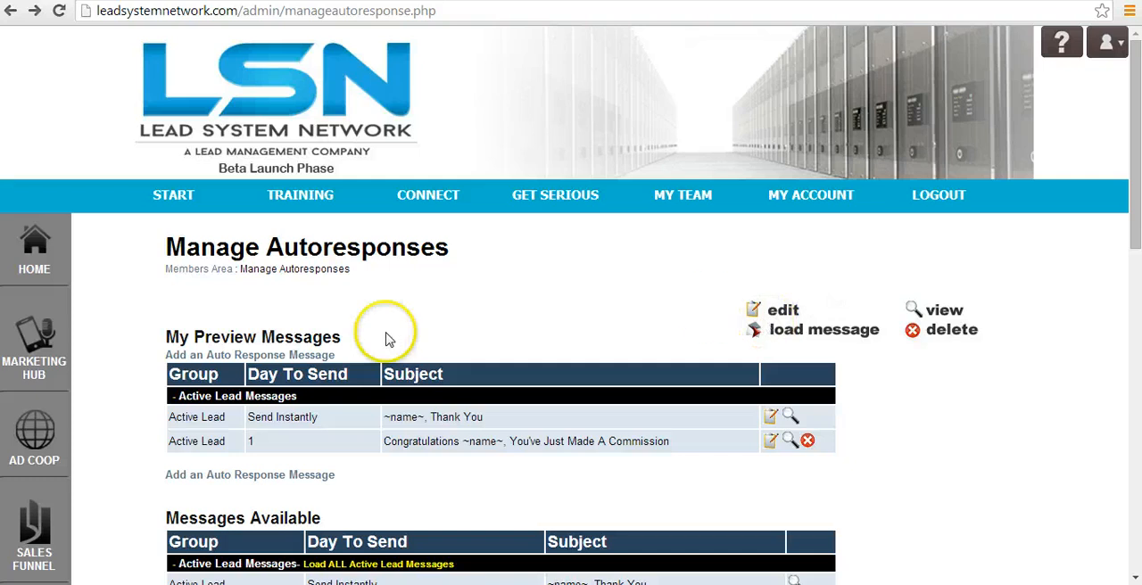
Preview the instant "Thank You" message and the day 1 commission message, returning to the autoresponse list after each.
click(791, 419)
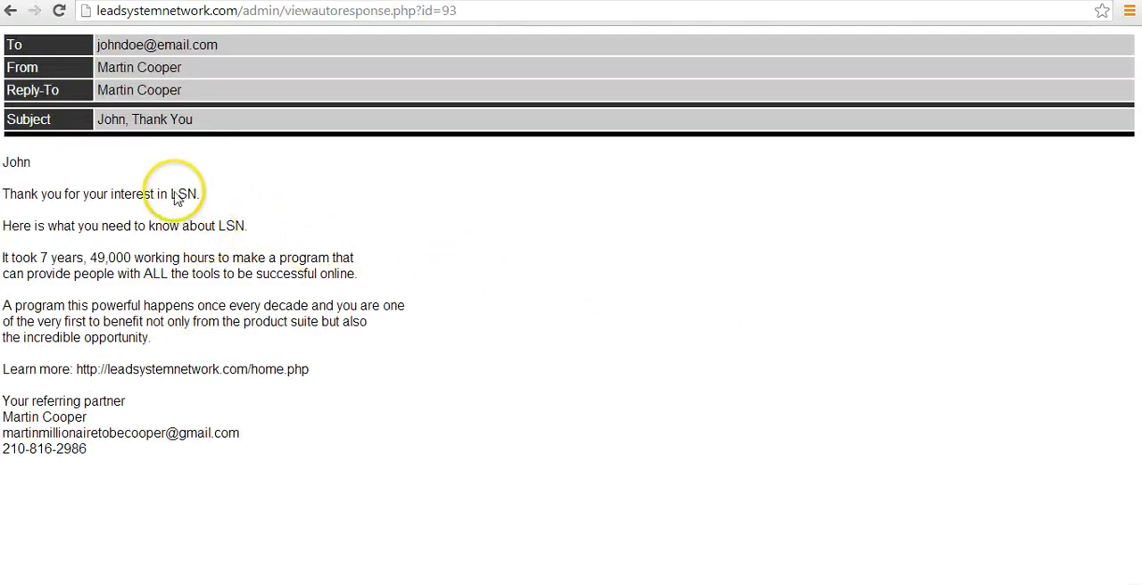
click(182, 375)
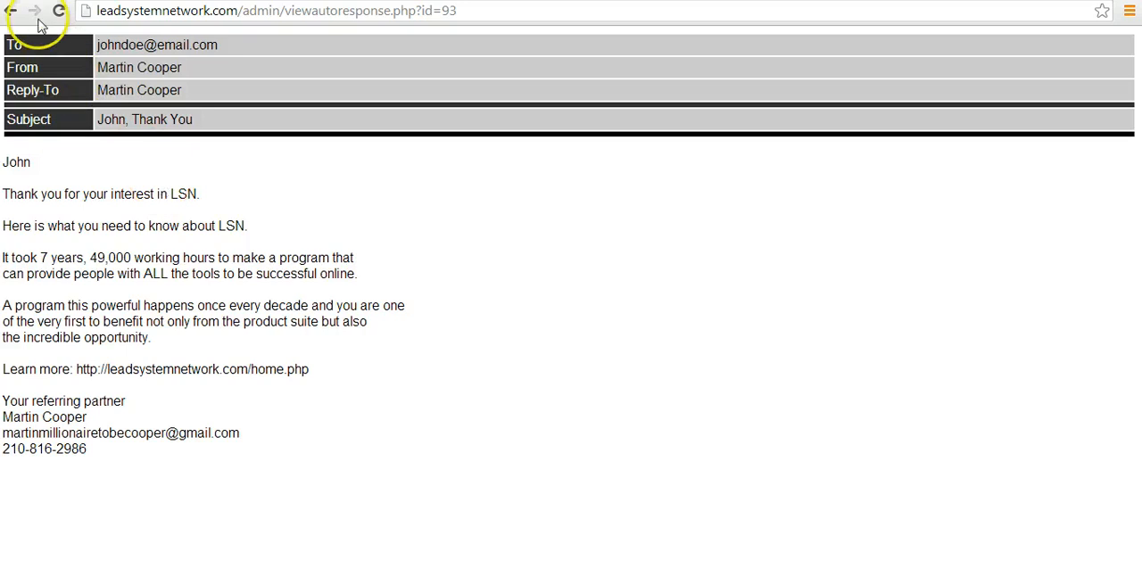
click(11, 13)
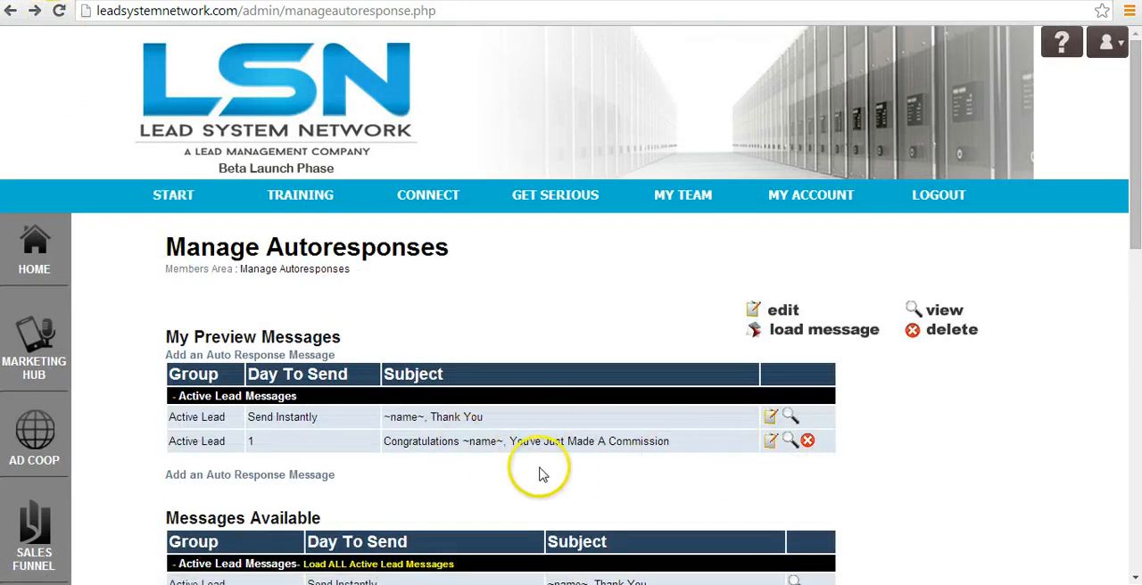
click(790, 440)
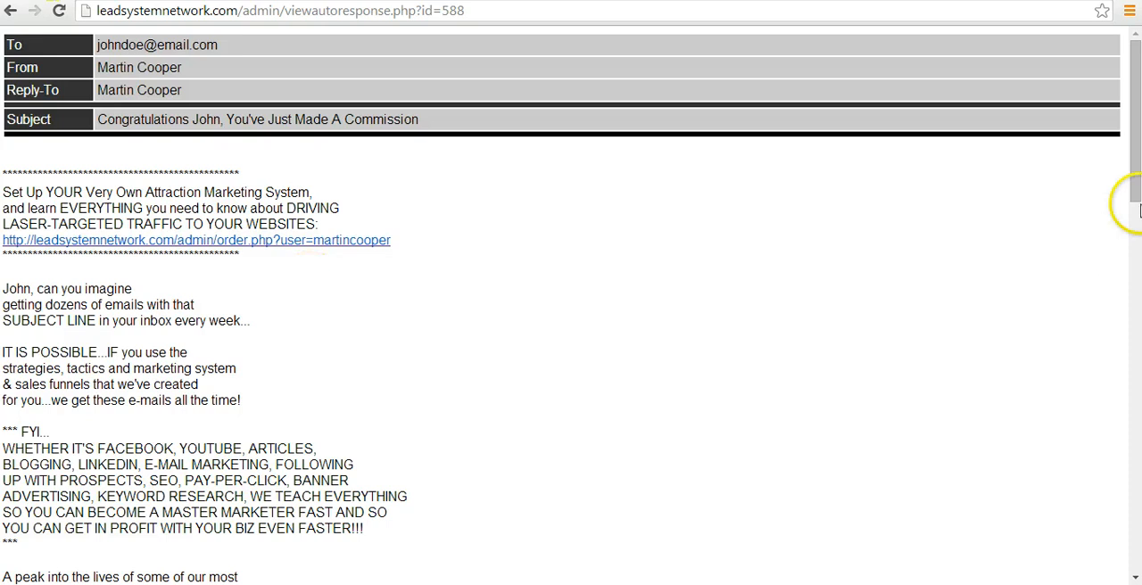
mouse_move(1132, 212)
mouse_down()
mouse_move(1130, 580)
mouse_move(1134, 98)
mouse_up()
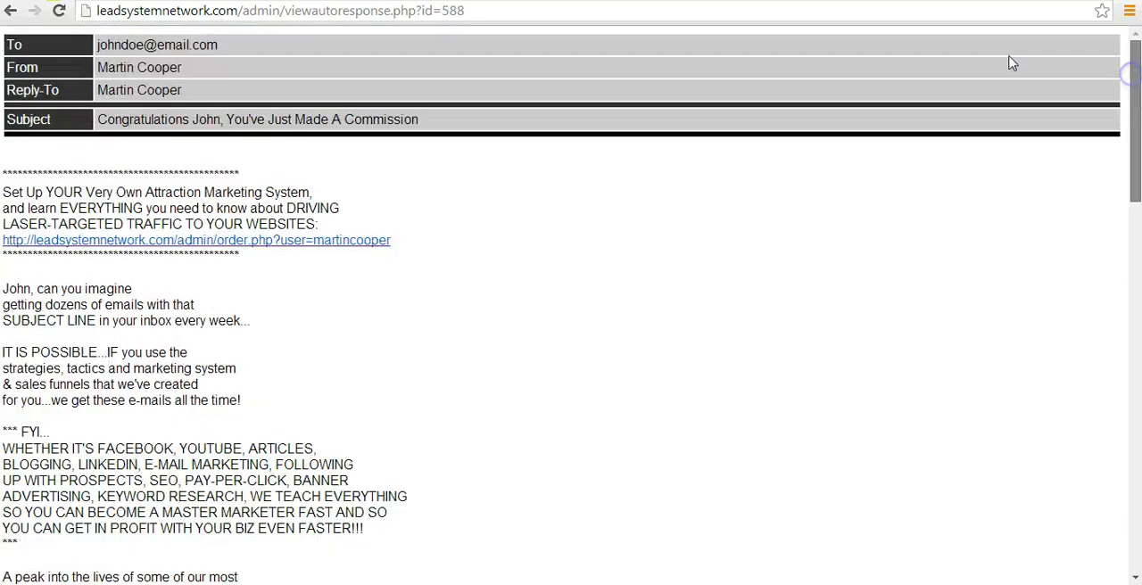
click(11, 11)
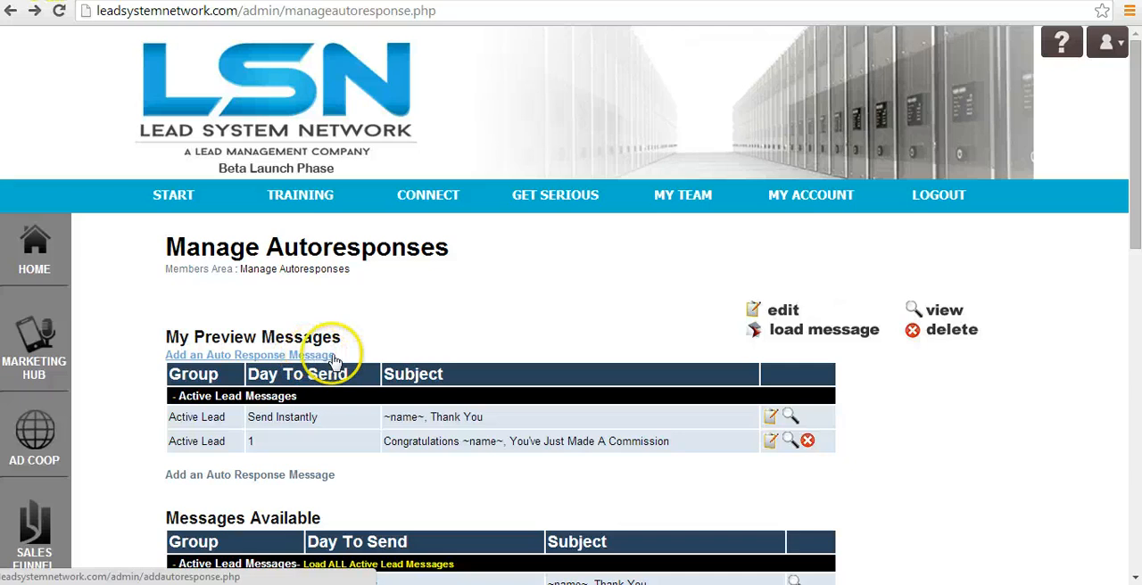
Start adding a new auto response message under My Preview Messages.
click(315, 358)
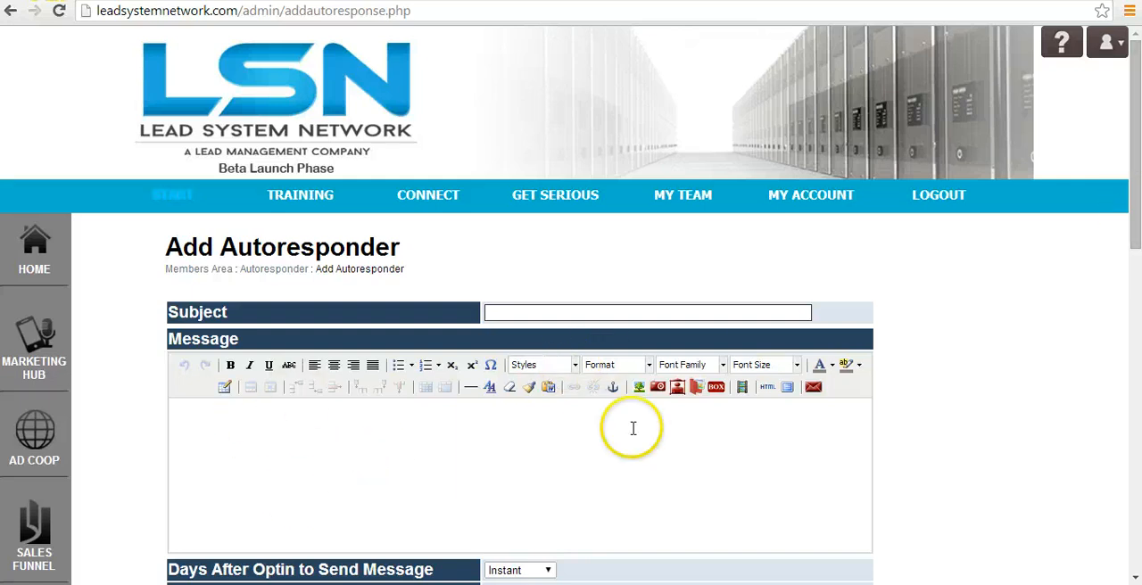
drag(1131, 166, 1125, 254)
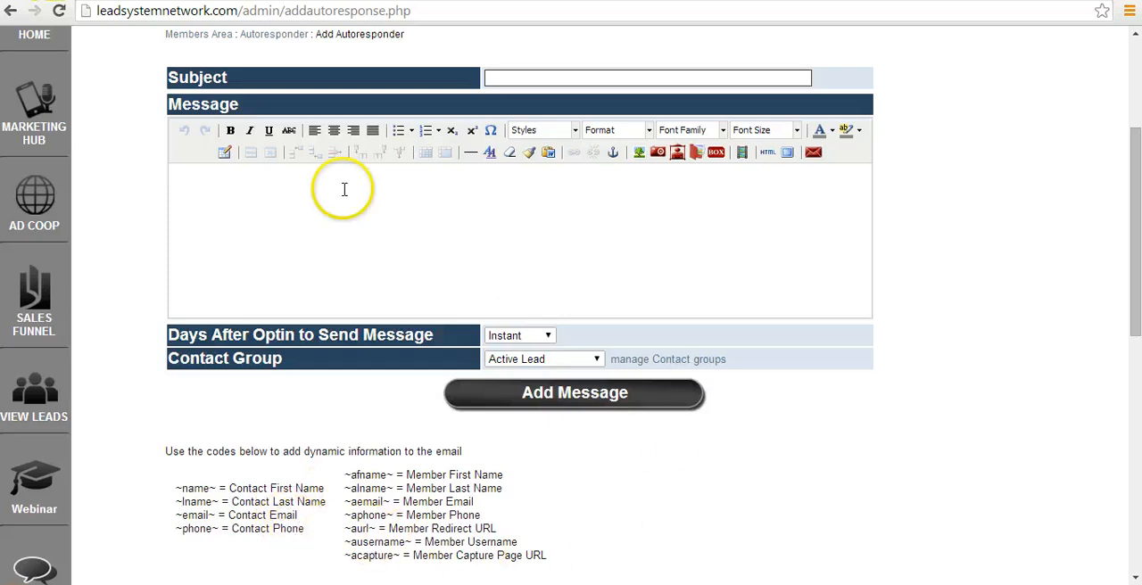
Examine the dynamic codes for contact and member information below the message form, including ~name~ and ~afname~.
click(209, 487)
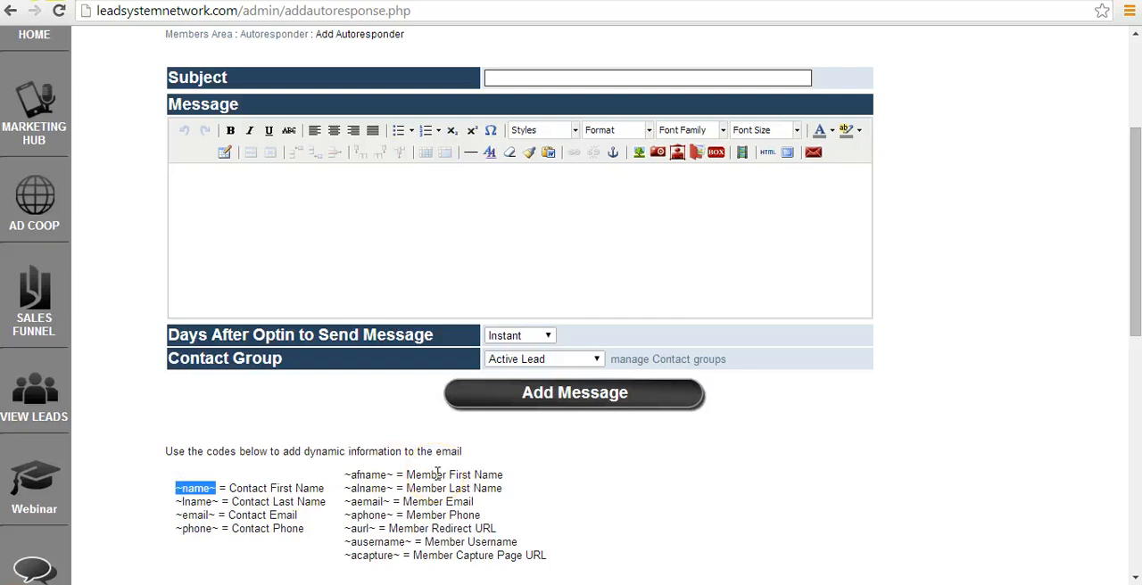
click(223, 510)
drag(175, 488, 176, 488)
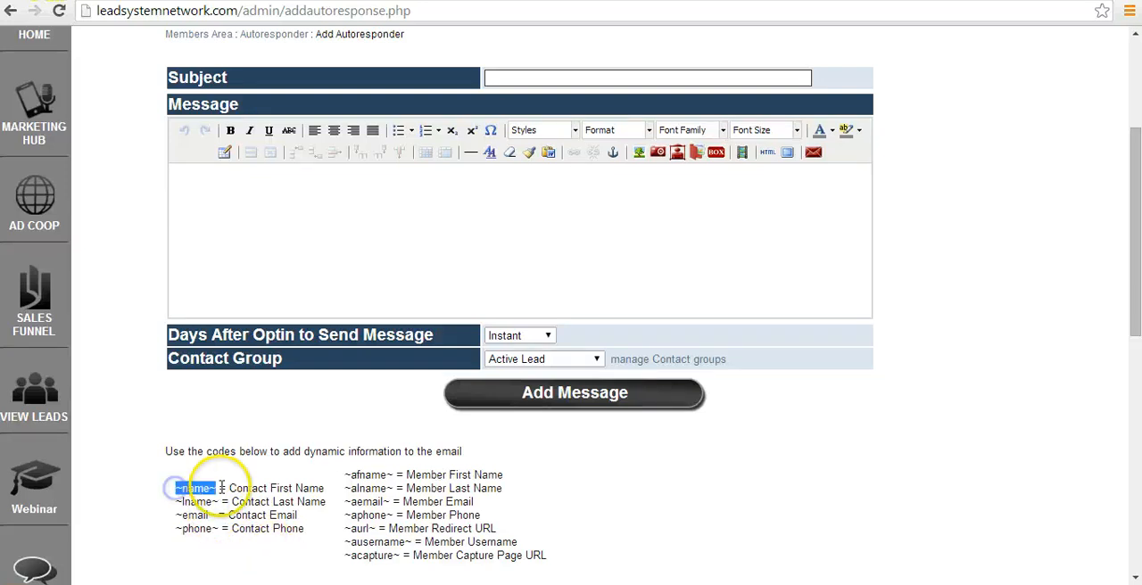
click(296, 490)
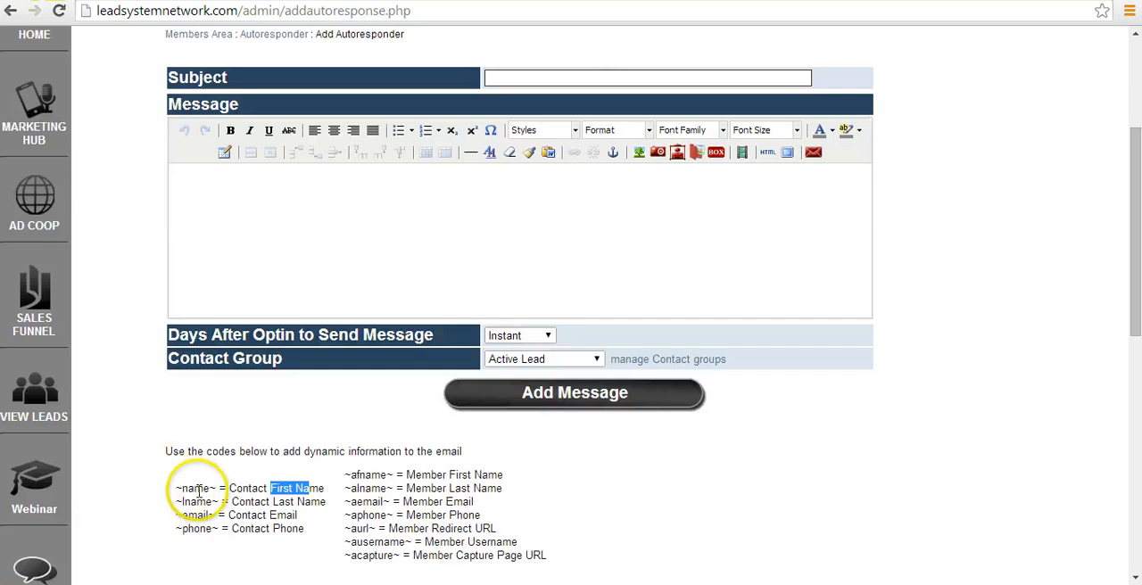
drag(215, 487, 301, 488)
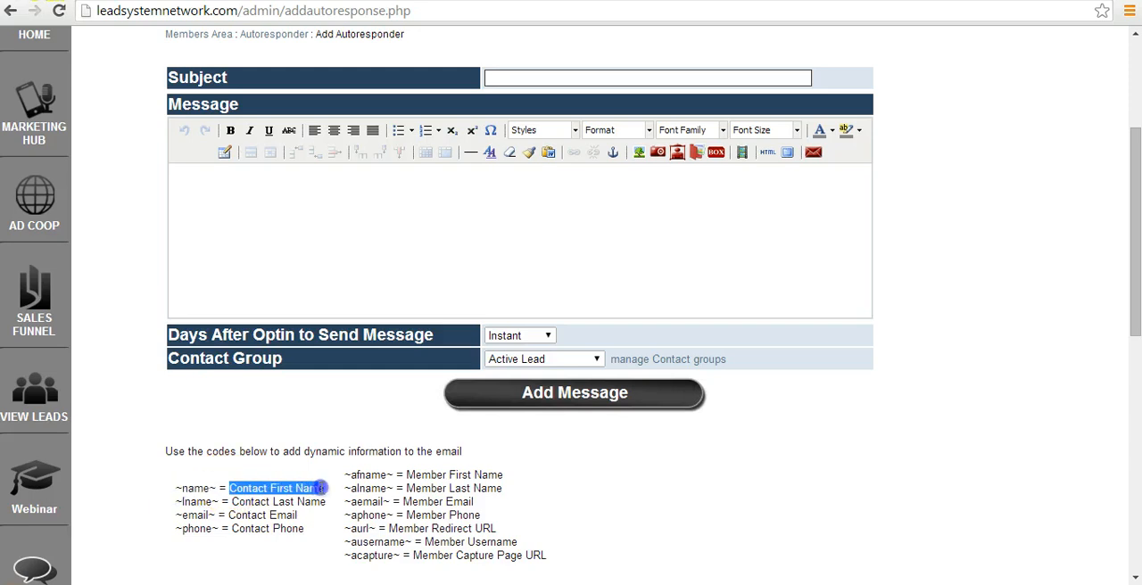
click(481, 478)
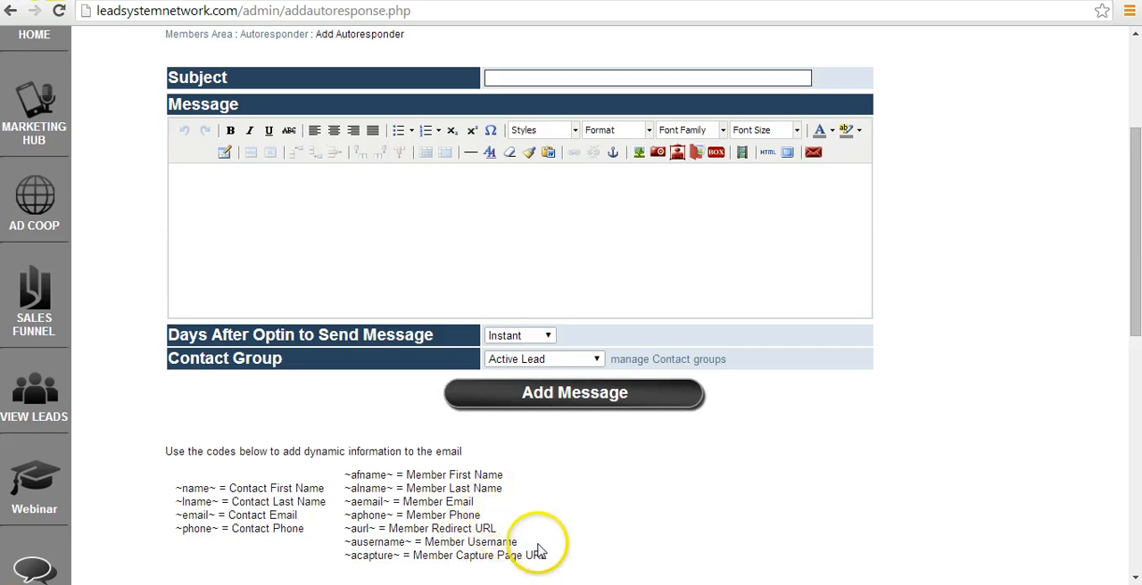
click(390, 475)
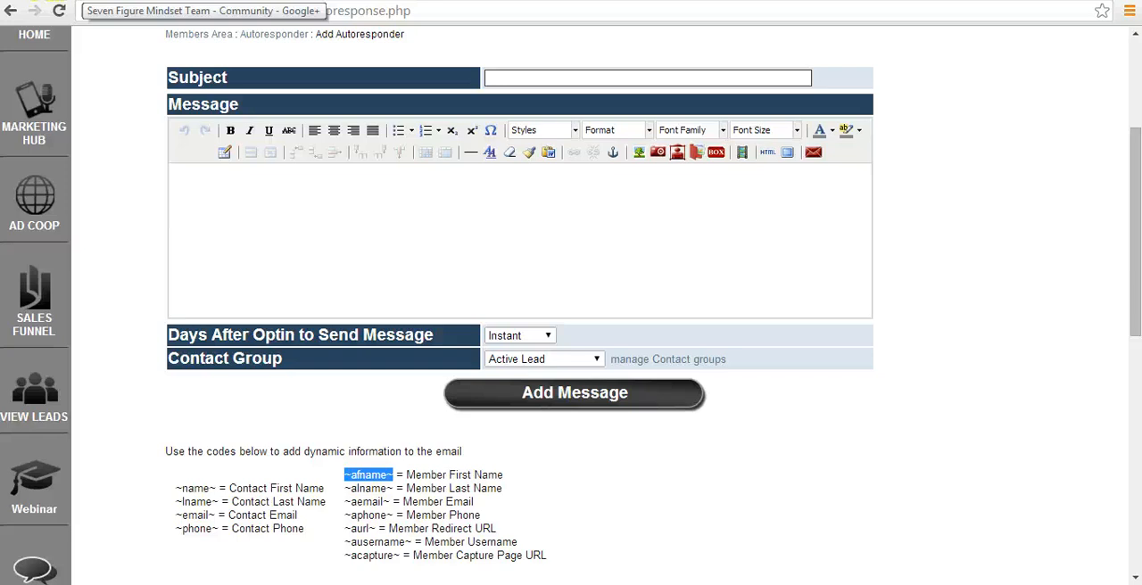
Copy "~name~, let me show you exactly what I personally do..." from the Google+ DAY 3 RESPONSE post into Subject, and return to the post.
click(84, 1)
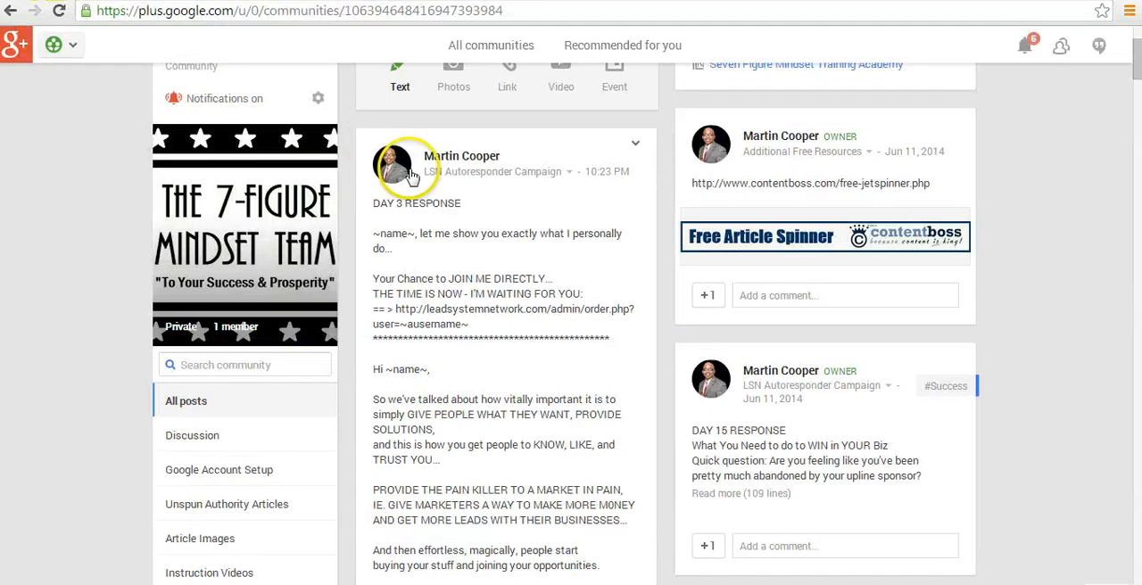
click(460, 204)
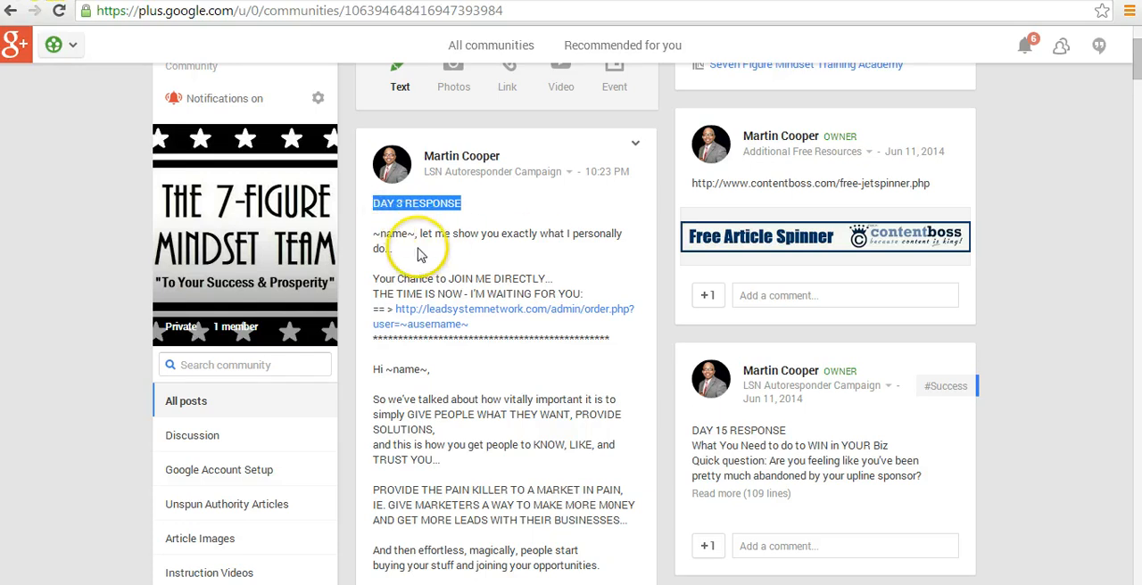
click(378, 236)
triple_click(377, 234)
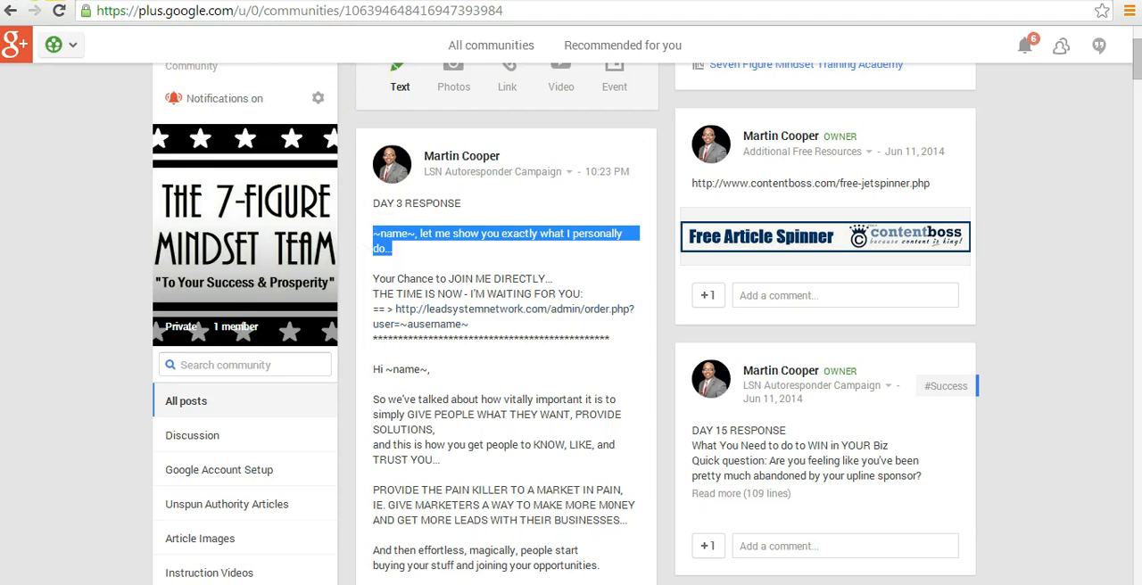
key(ctrl+Tab)
click(530, 78)
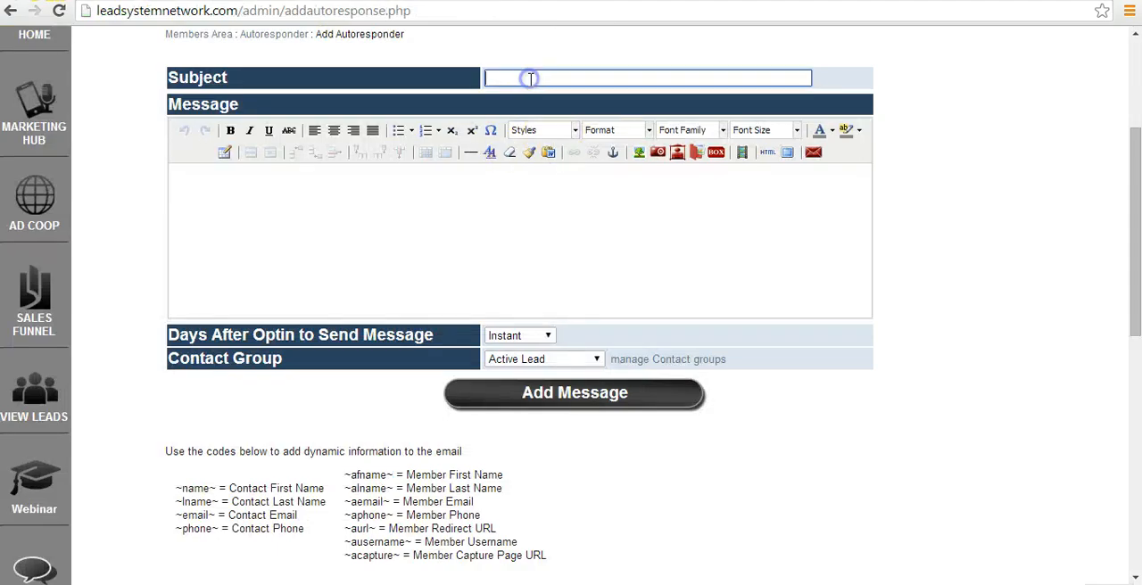
text(~name~, let me show you exactly what I personally do...)
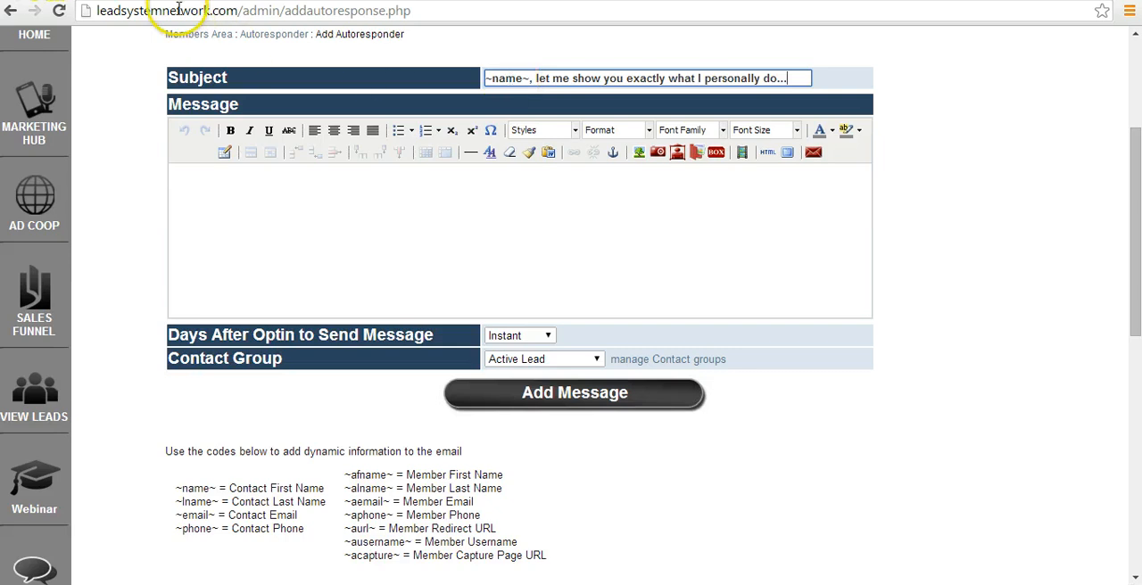
key(ctrl+shift+Tab)
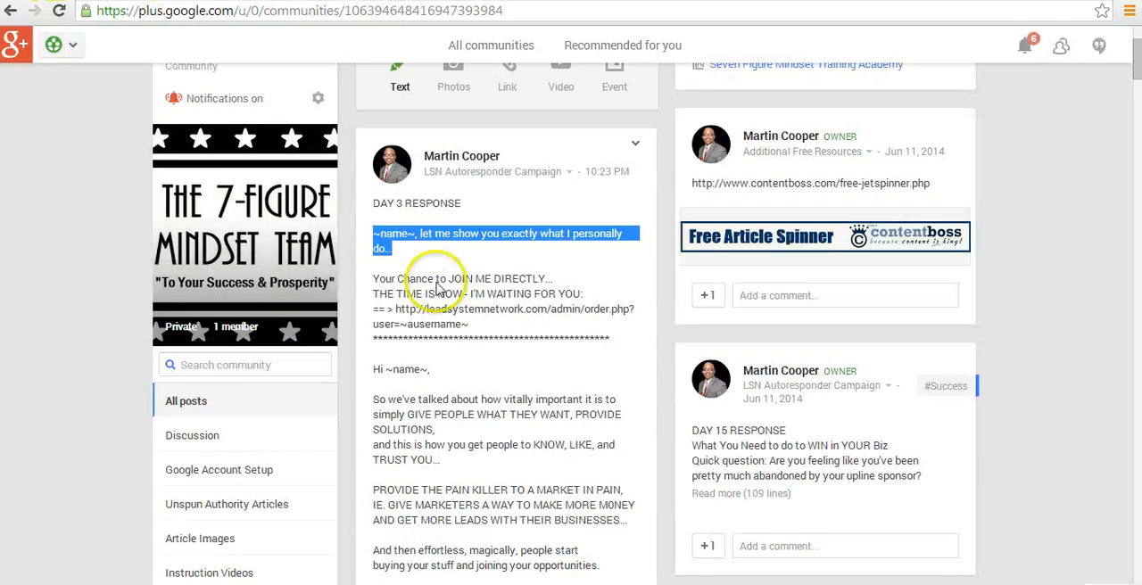
click(373, 280)
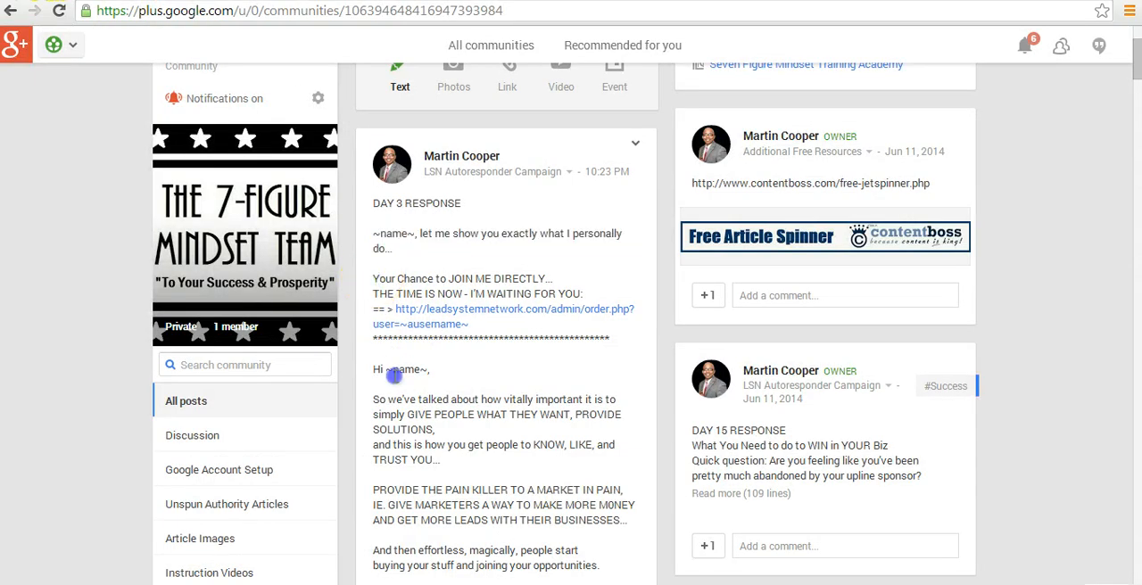
drag(393, 376, 479, 581)
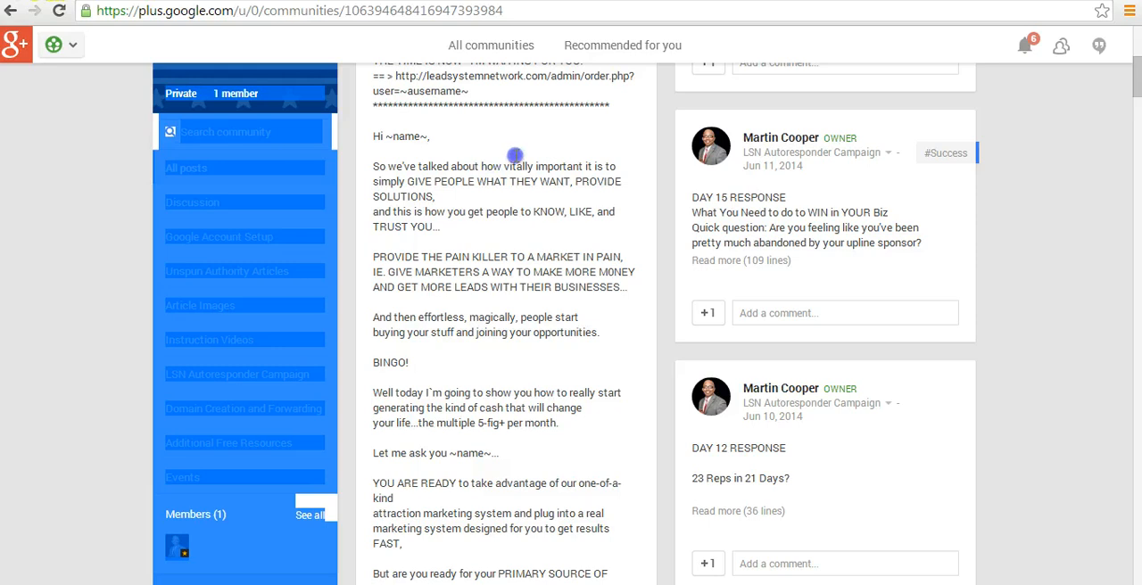
drag(515, 155, 480, 515)
scroll(544, 312, down, 2)
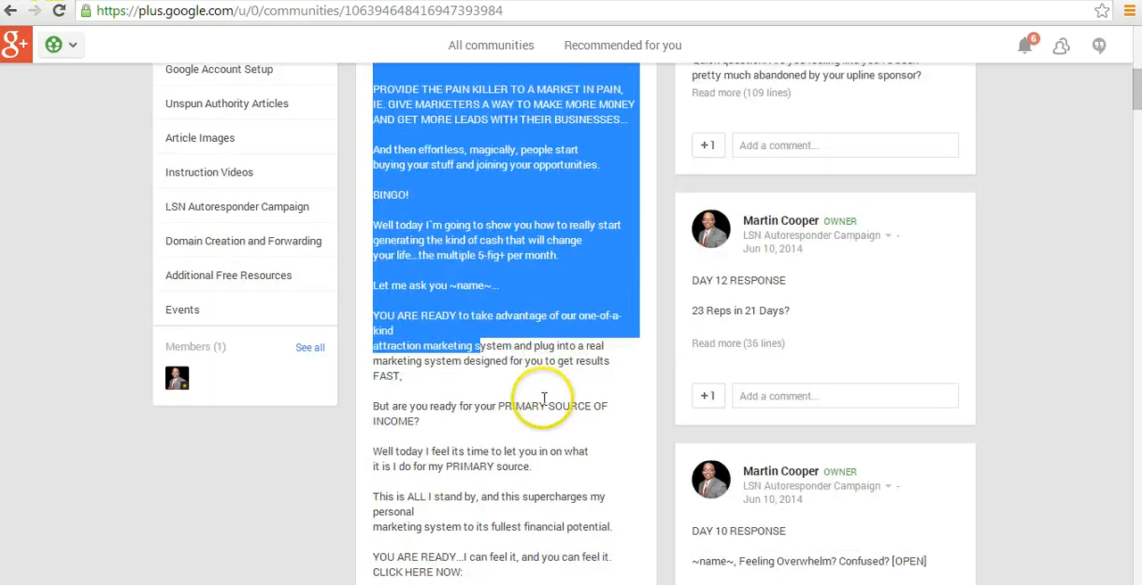
scroll(526, 393, up, 5)
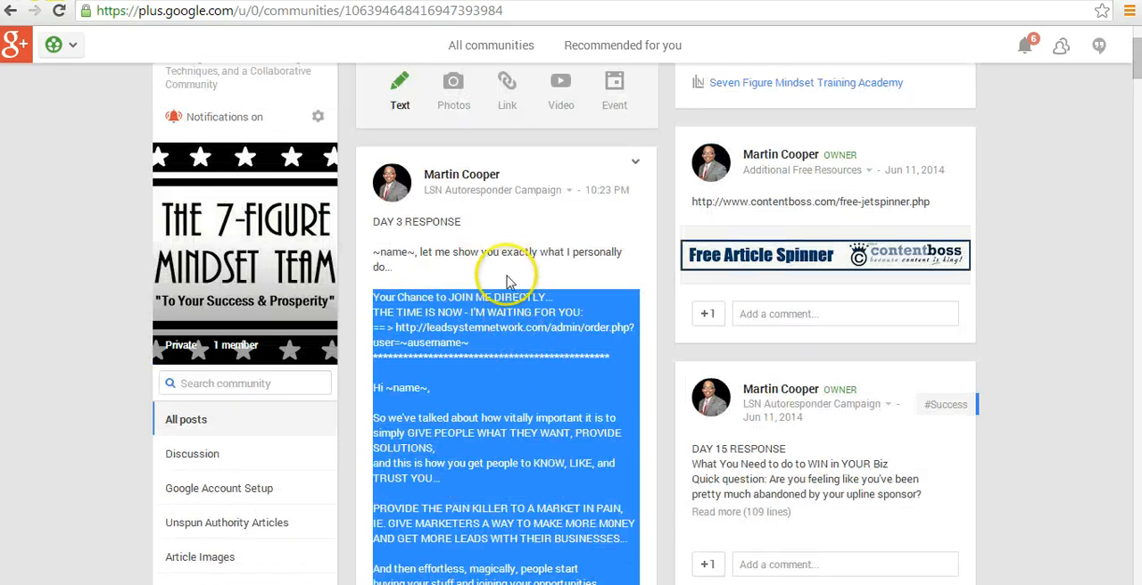
drag(506, 271, 501, 277)
Copy the DAY 3 RESPONSE body, from "Your Chance to JOIN ME DIRECTLY..." through "~aemail~ ~aphone~", into the Message field of the Lead System Network autoresponder form.
click(374, 299)
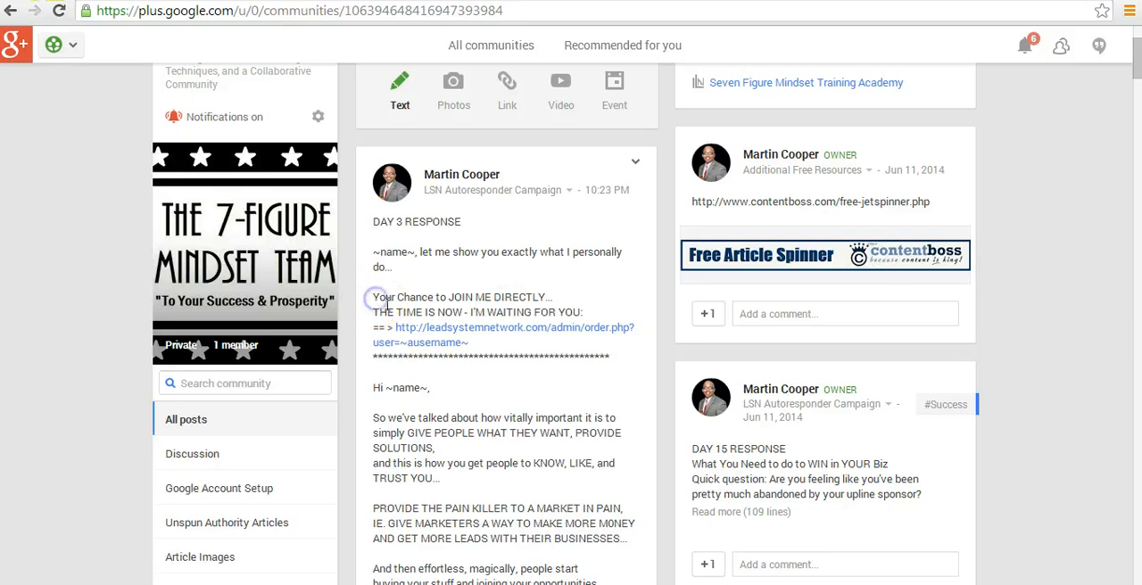
drag(377, 304, 510, 528)
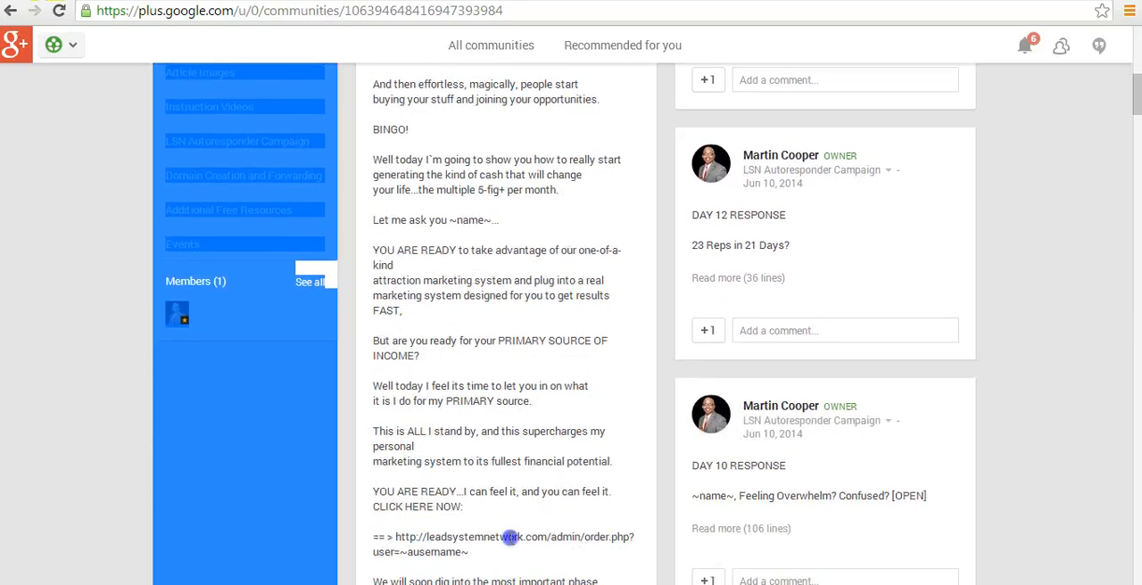
drag(563, 305, 441, 292)
drag(541, 575, 529, 535)
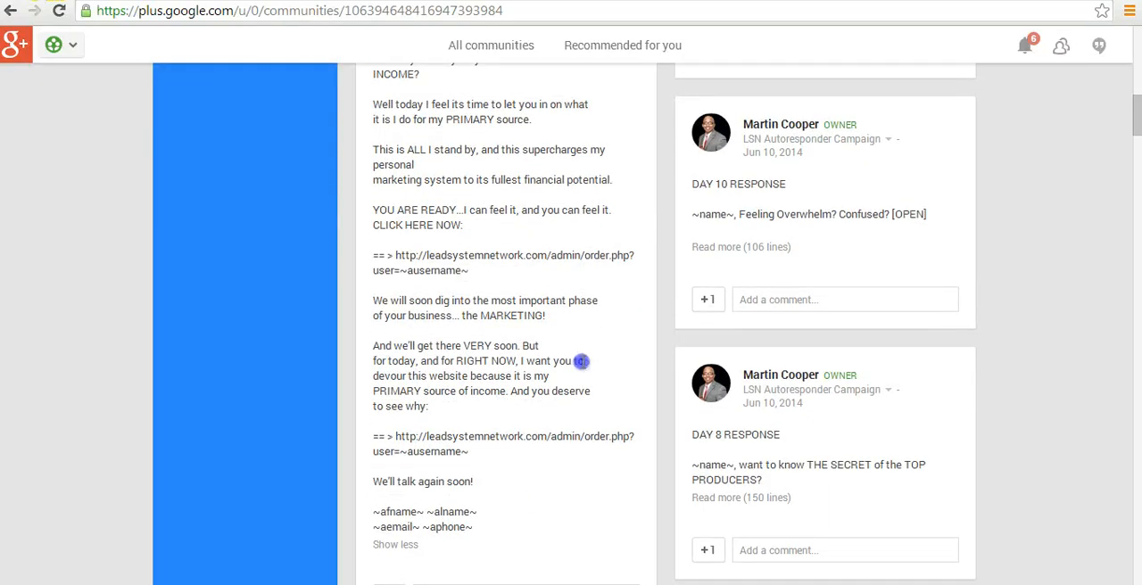
drag(507, 406, 479, 529)
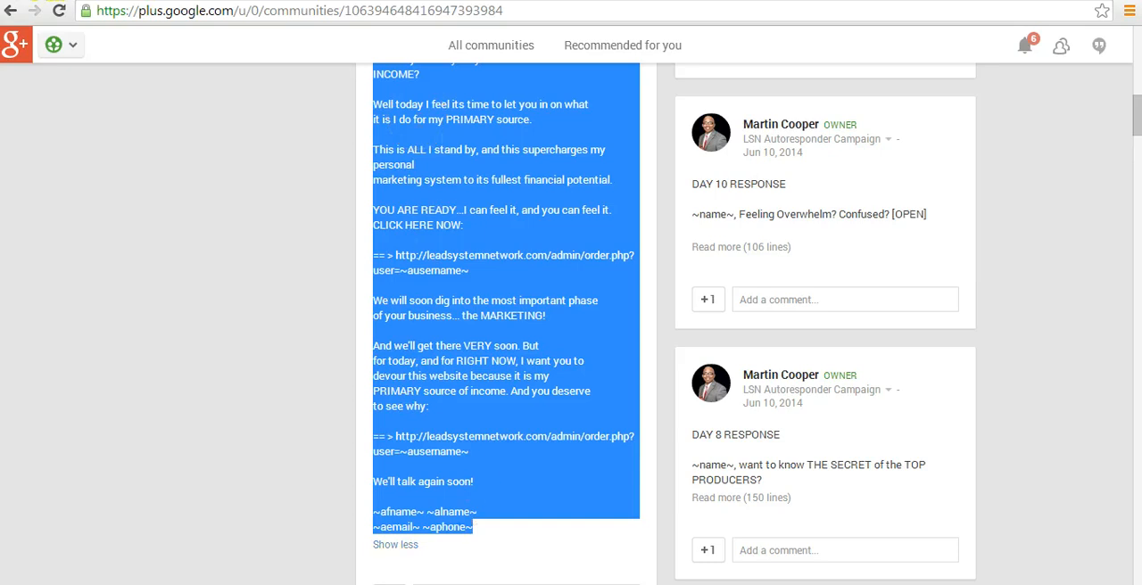
click(571, 2)
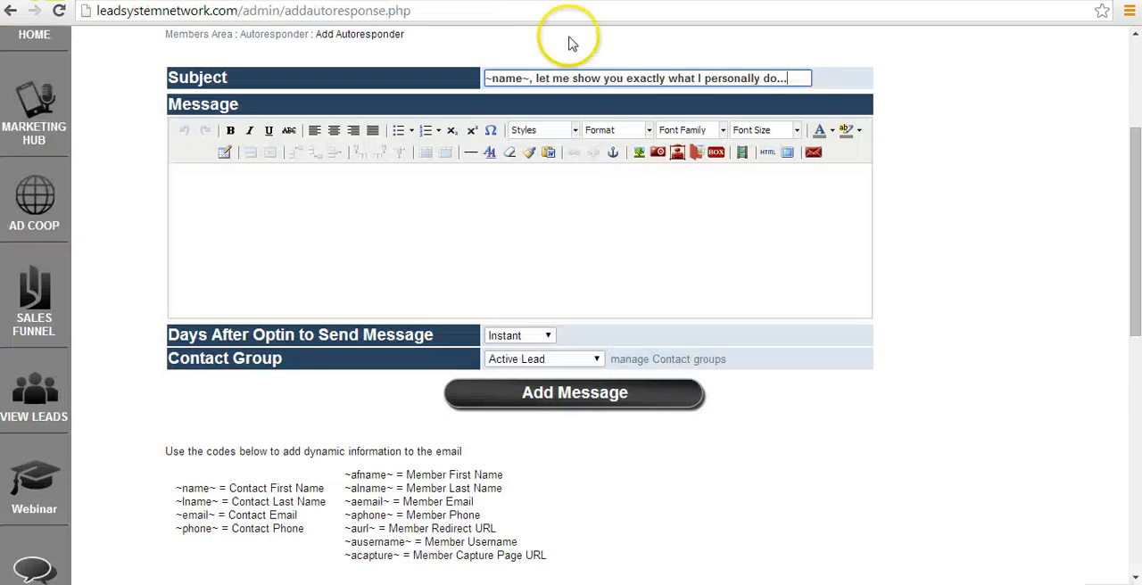
click(410, 180)
key(ctrl+v)
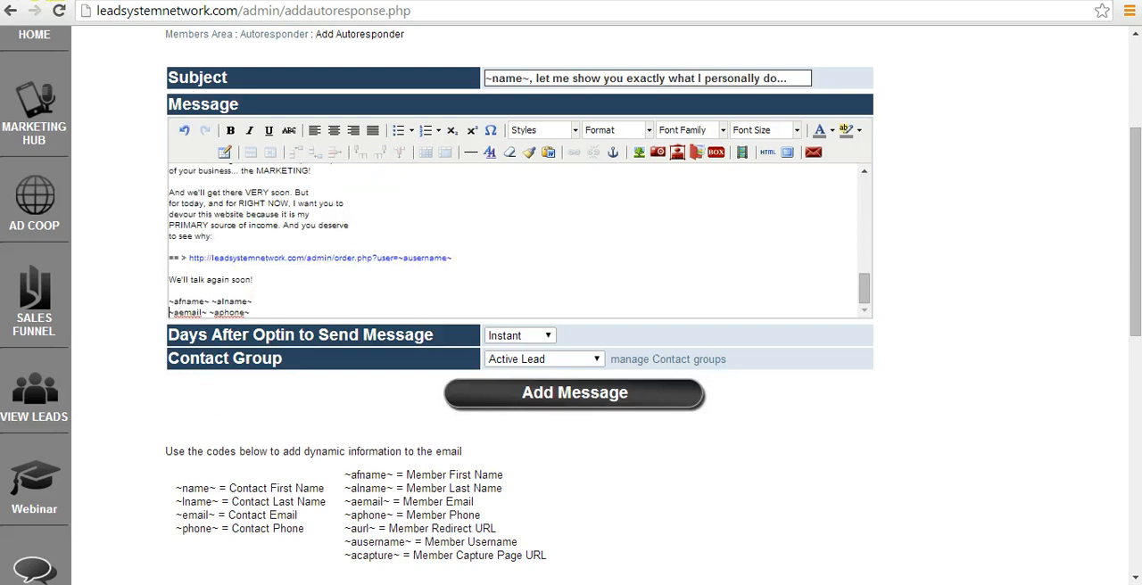
scroll(892, 285, up, 2)
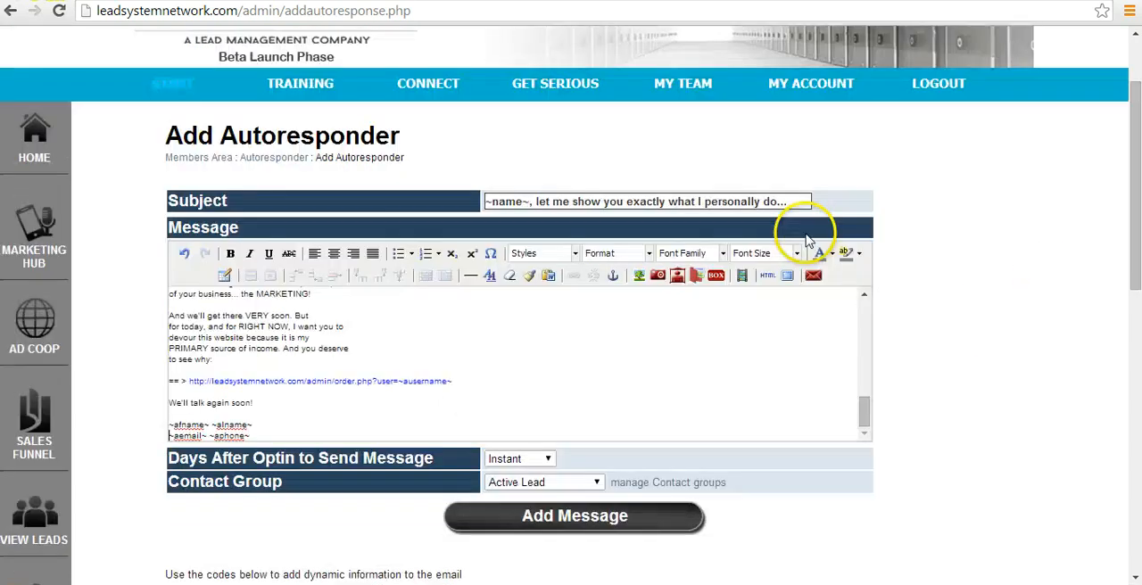
Check the start of the pasted message and the ~name~ code with its comma in the Subject.
click(865, 410)
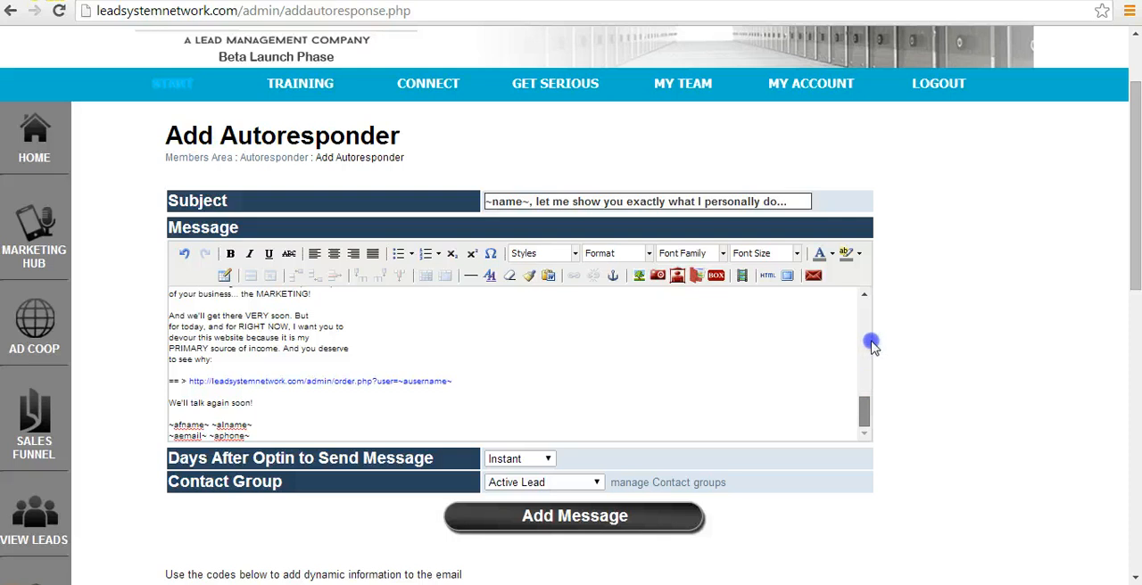
drag(871, 345, 870, 303)
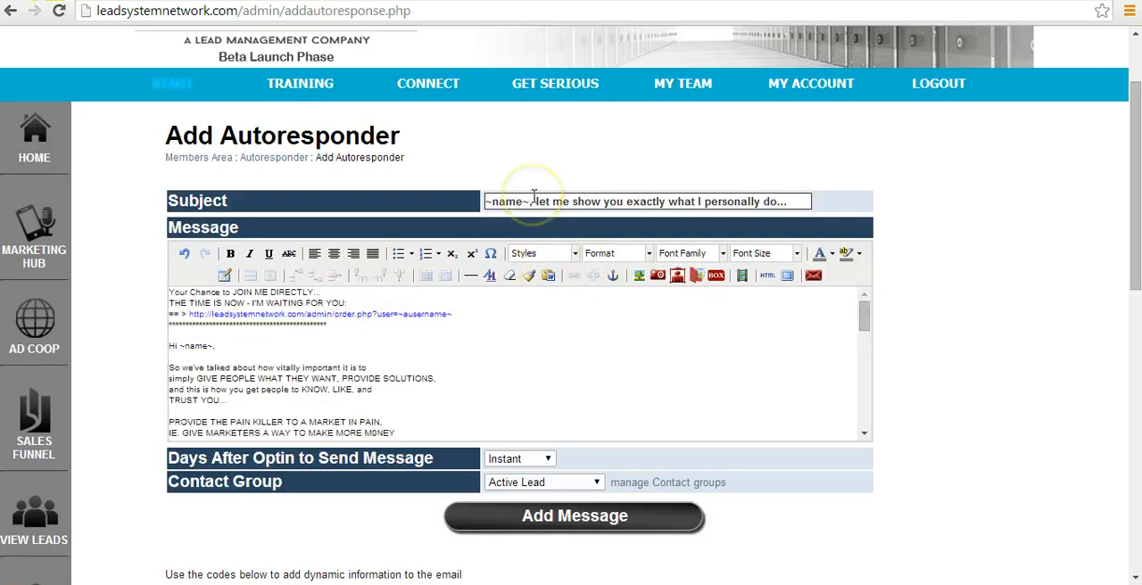
click(532, 200)
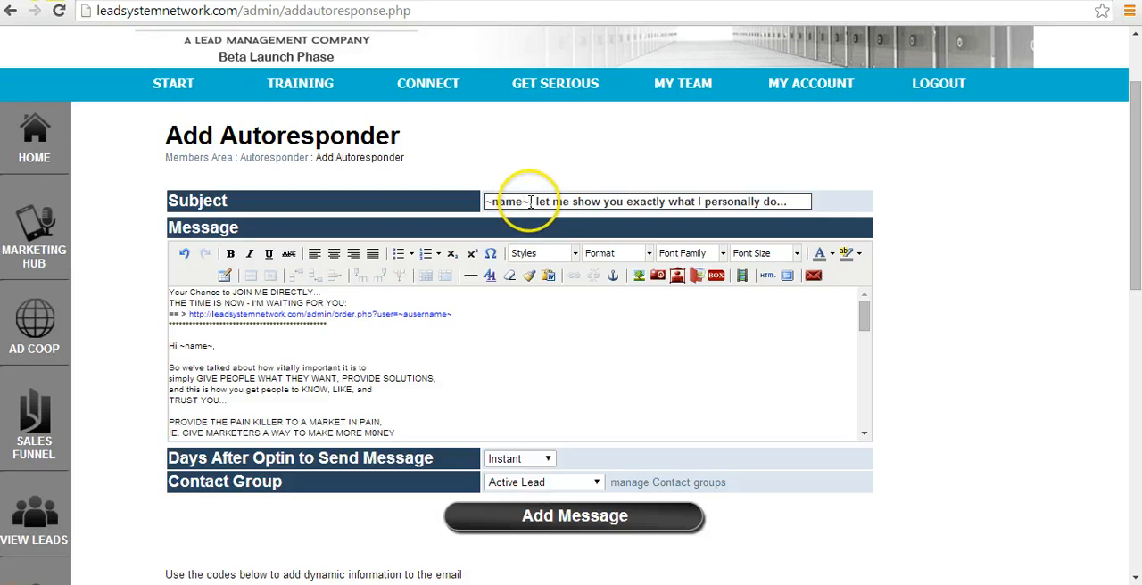
double_click(510, 202)
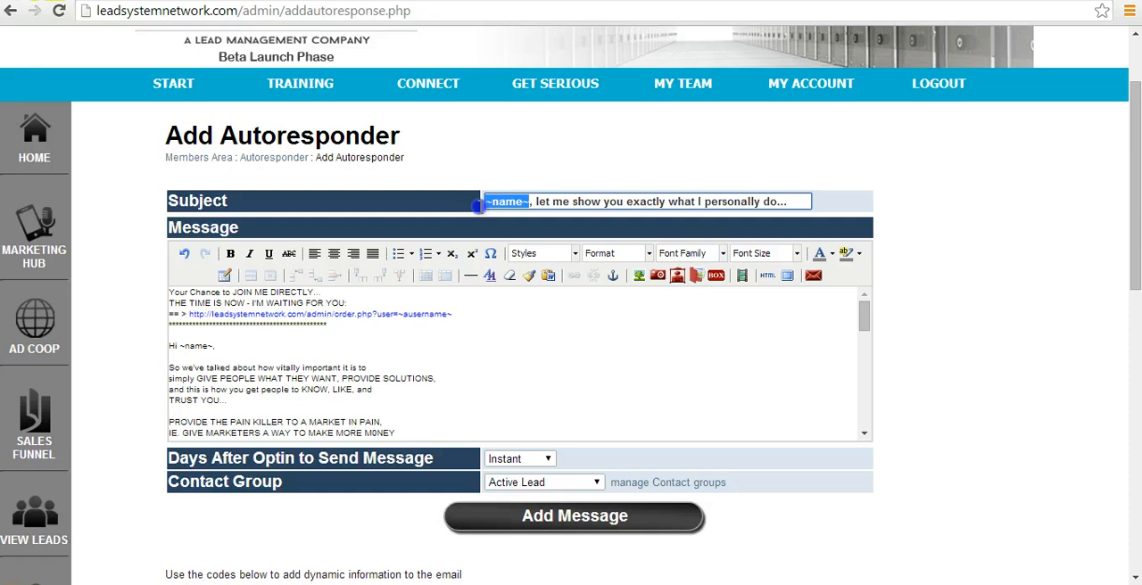
click(575, 202)
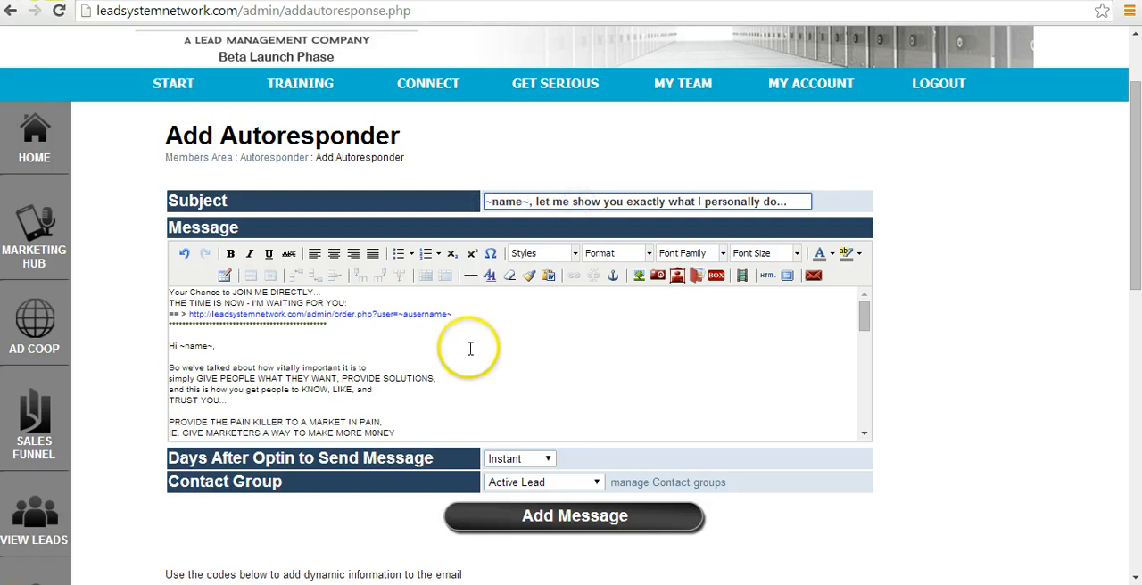
click(524, 201)
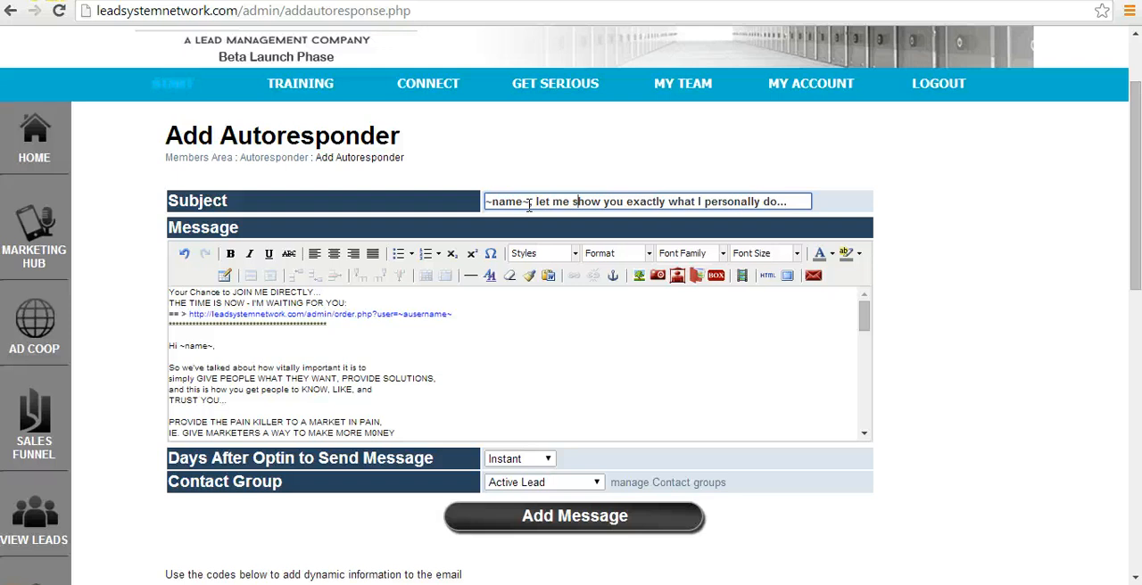
click(527, 203)
text(,)
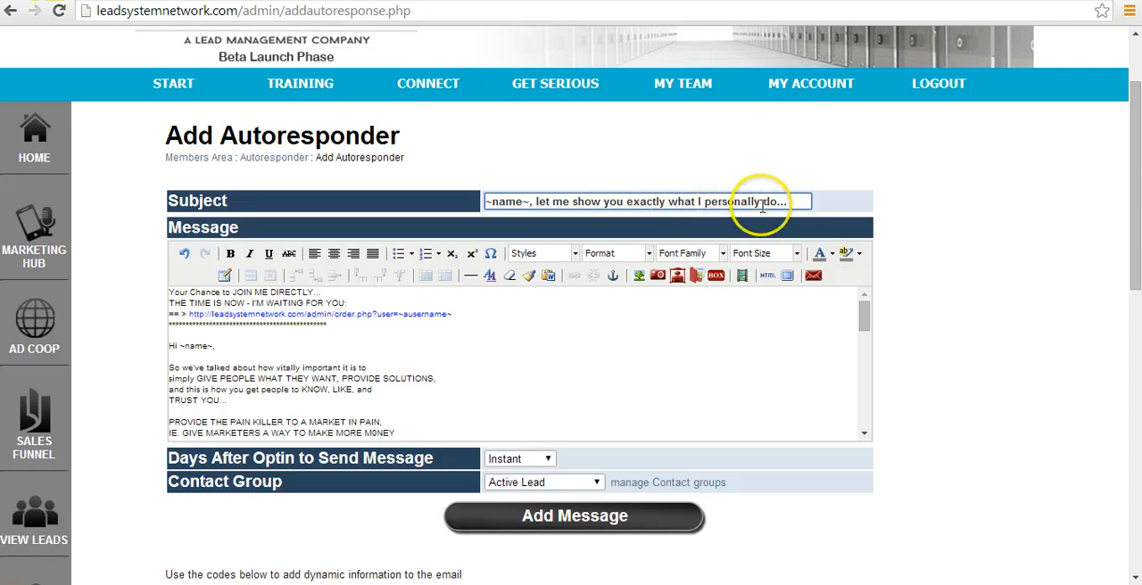
Review the Message body from the opening lines to the closing signature codes, including the order link and ~name~ placeholders.
click(343, 299)
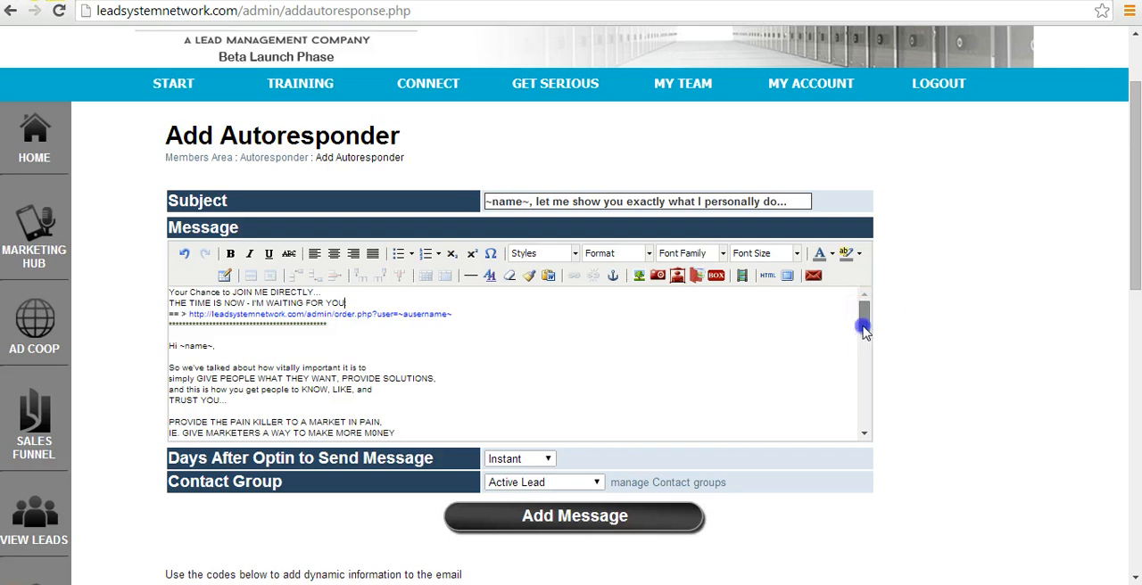
mouse_move(862, 319)
mouse_down()
mouse_move(869, 377)
mouse_move(869, 332)
mouse_up()
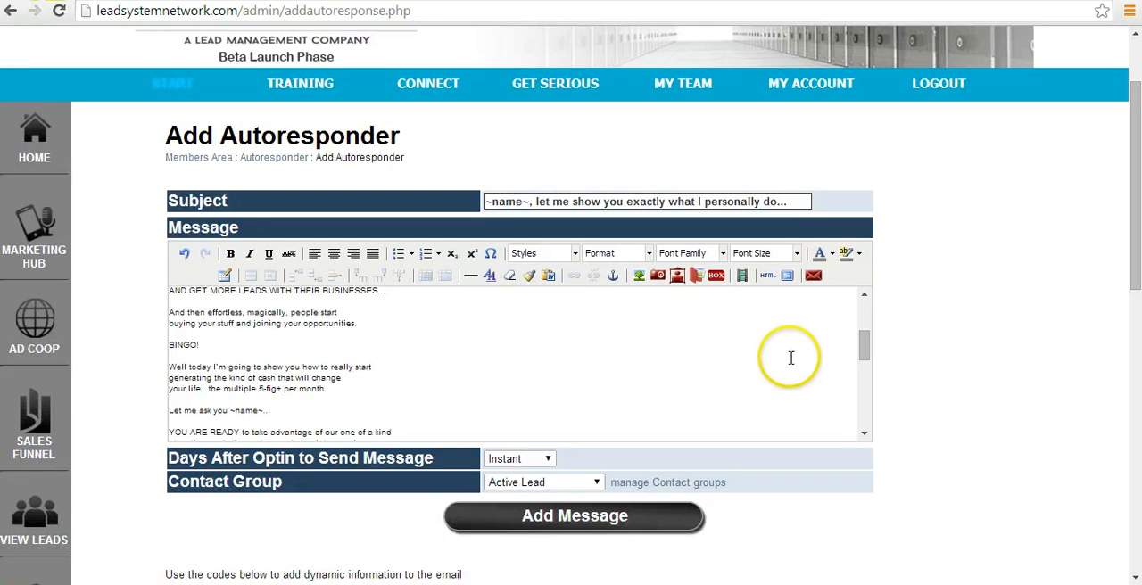
scroll(861, 361, down, 4)
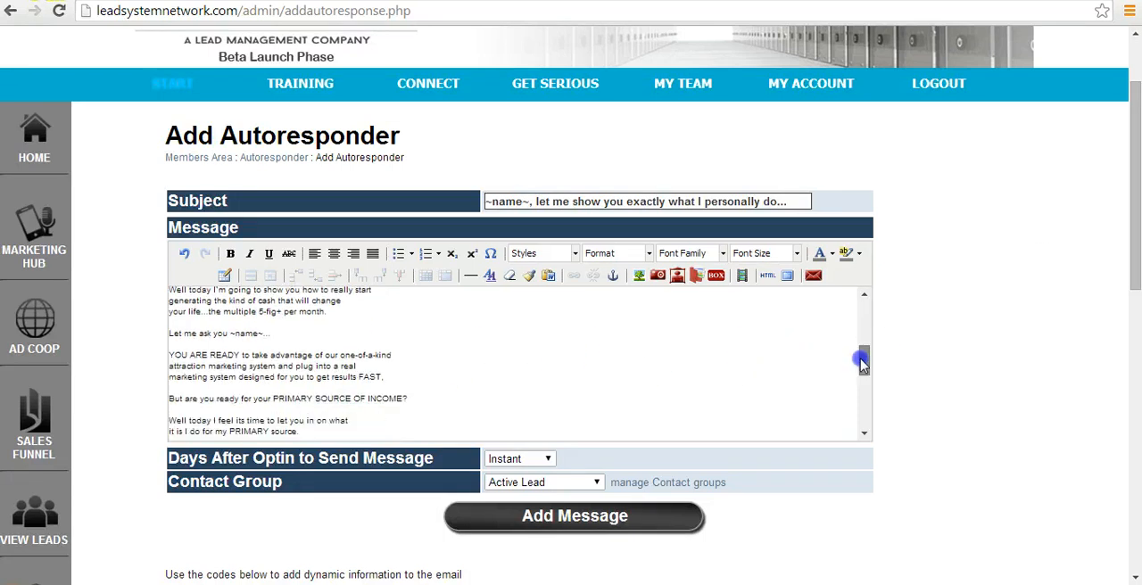
drag(861, 337, 861, 310)
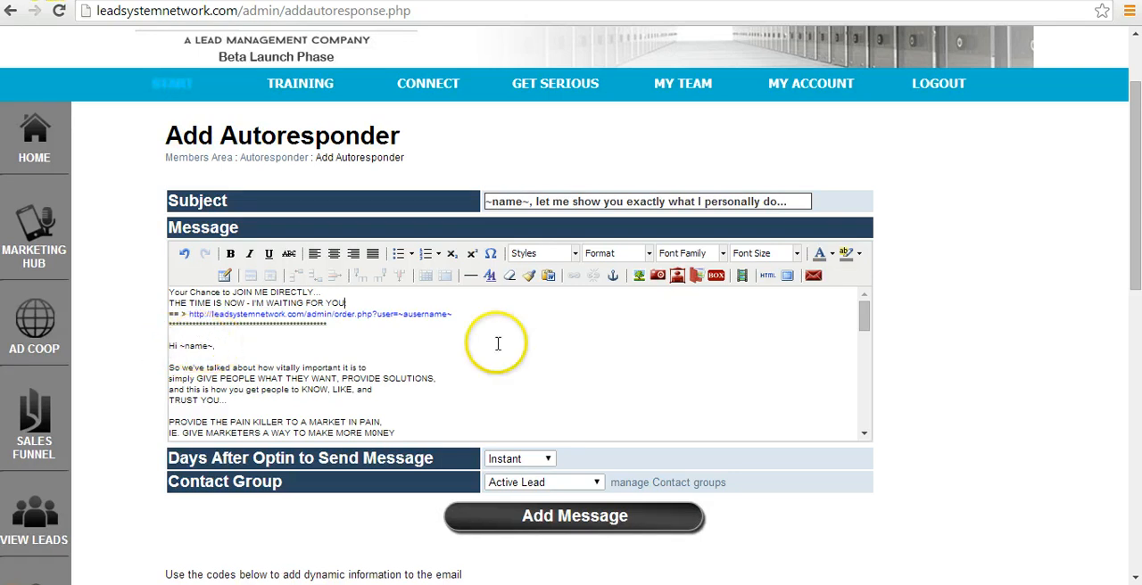
drag(862, 317, 862, 361)
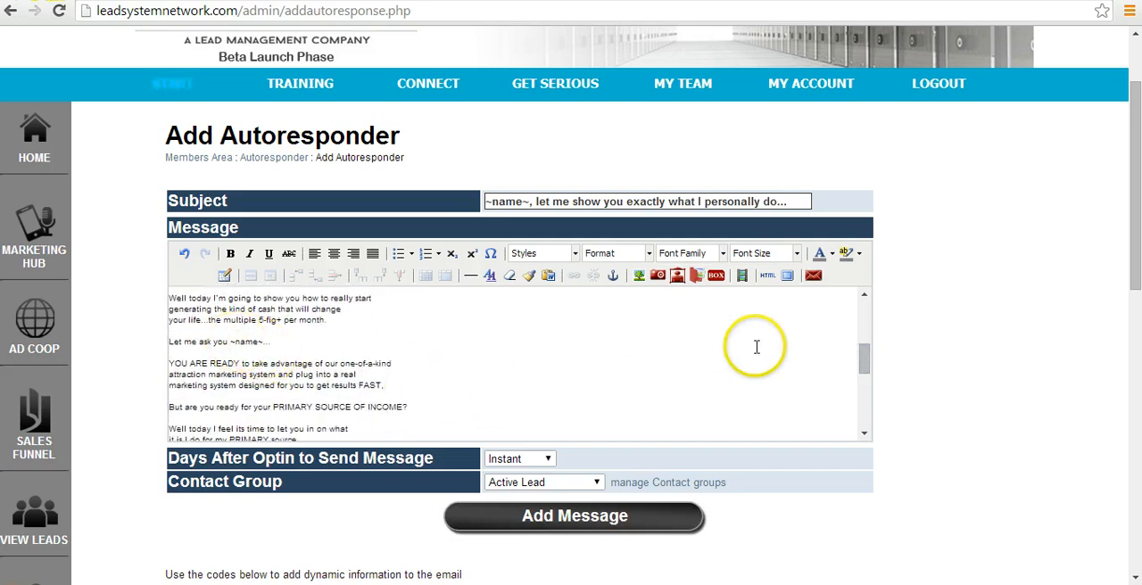
drag(858, 360, 859, 458)
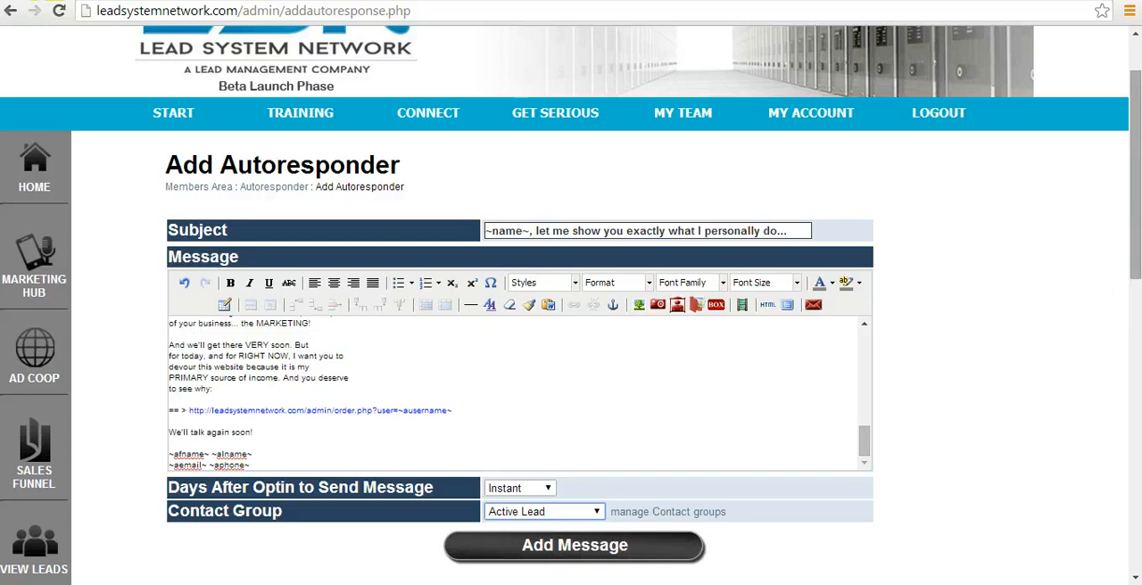
Set Days After Optin to Send Message to 2 Days and add the message to the autoresponder.
scroll(1134, 259, down, 3)
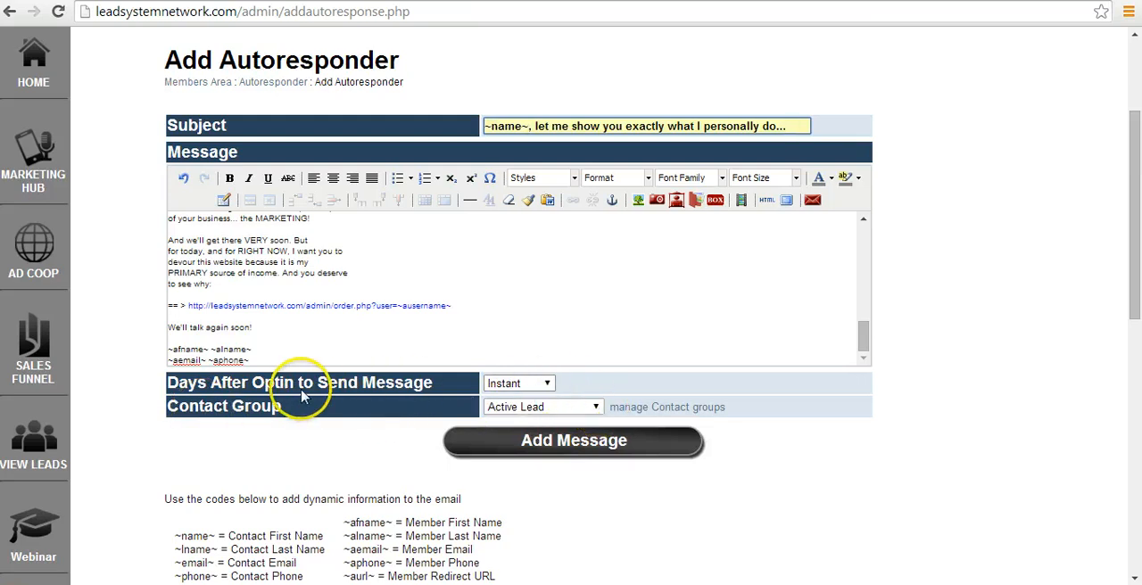
click(547, 384)
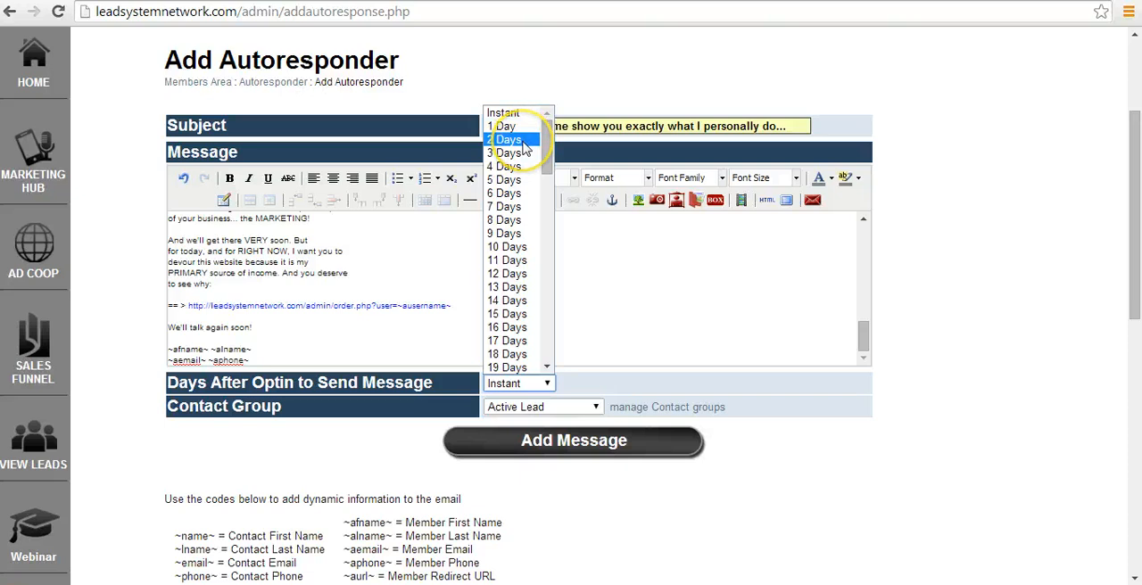
click(524, 148)
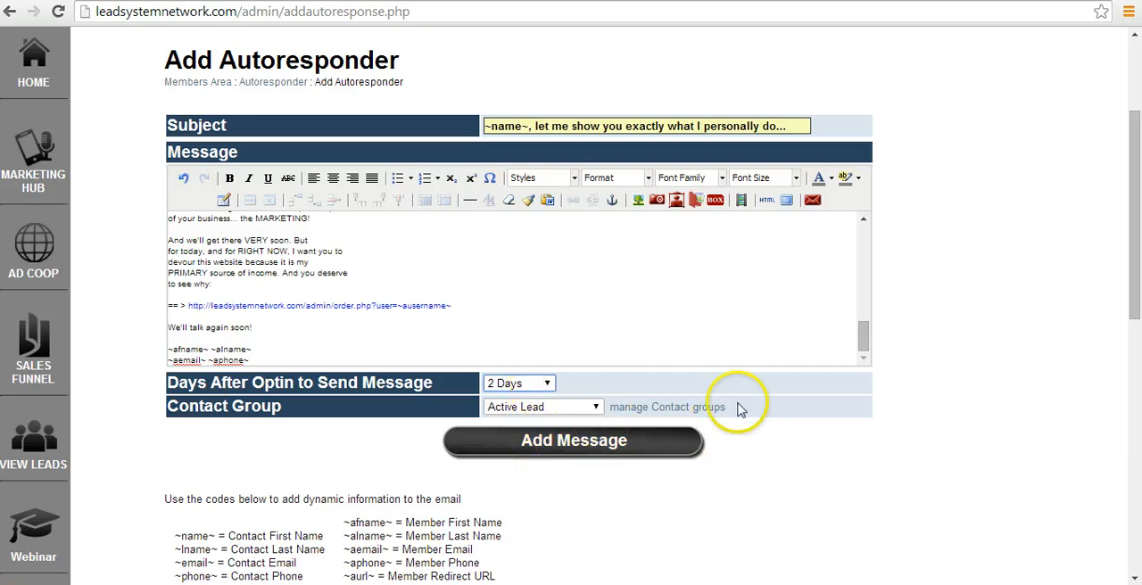
click(598, 446)
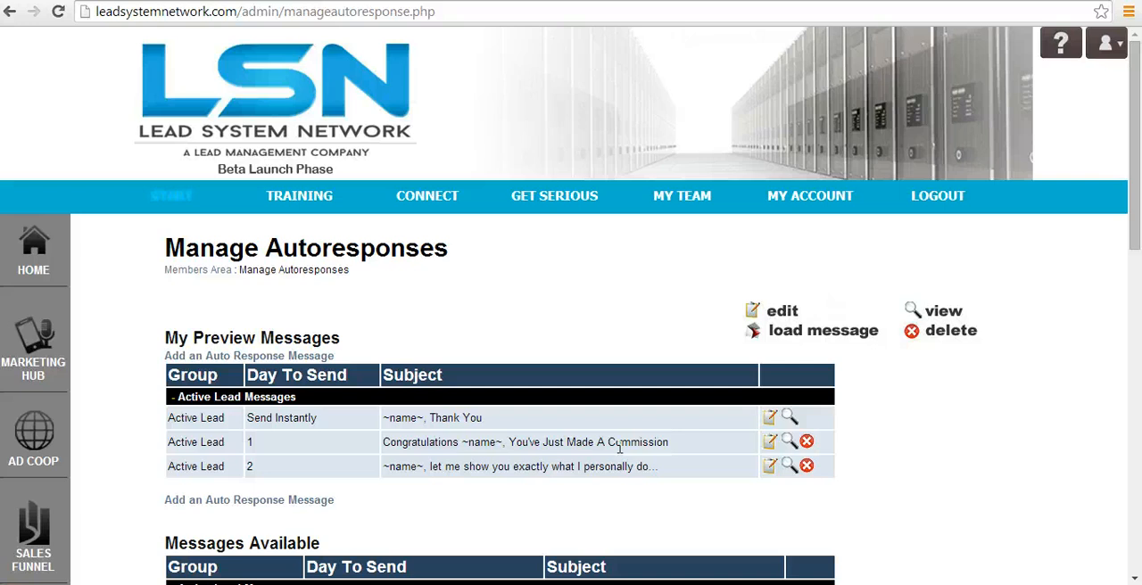
scroll(619, 447, down, 1)
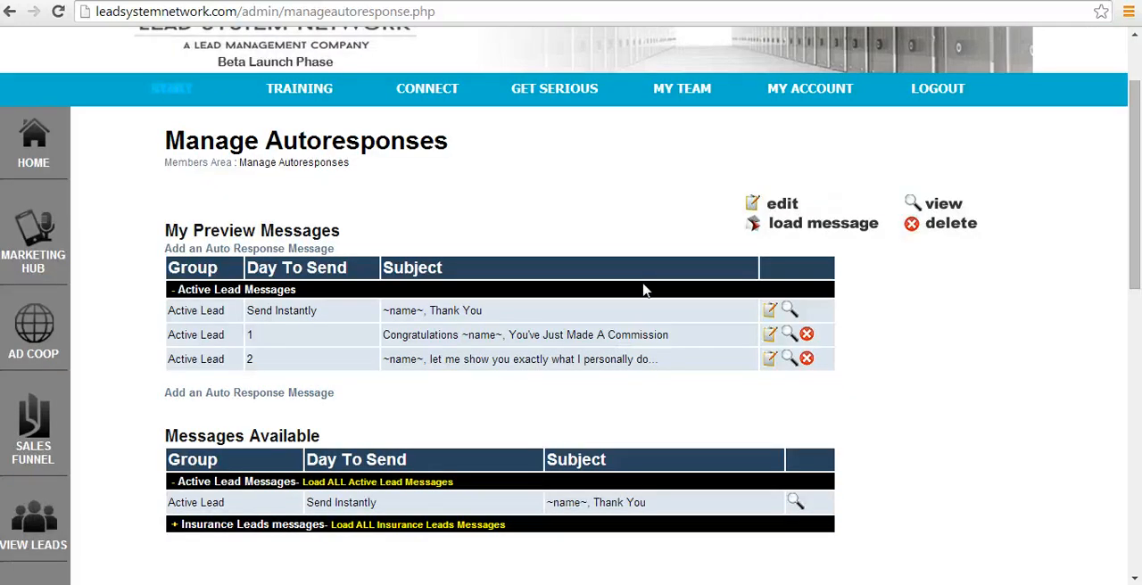